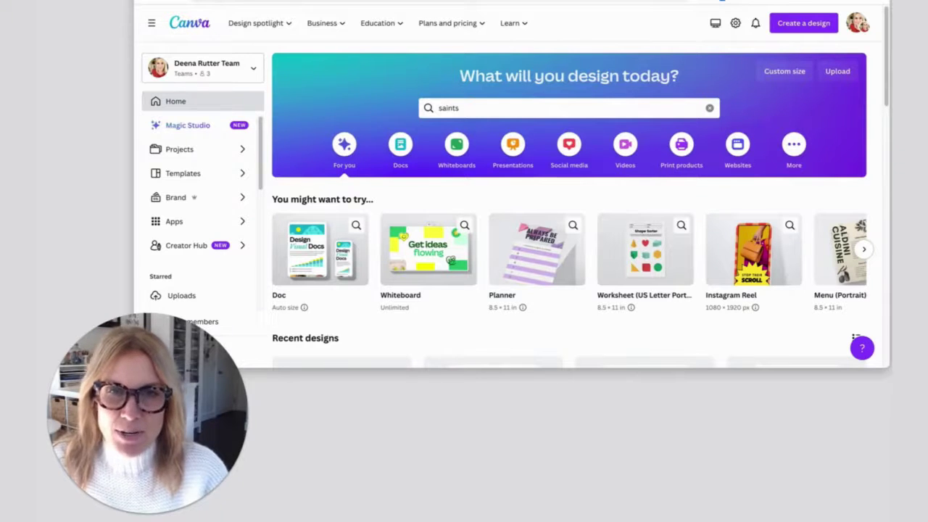
Step: Return to the Canva home page and browse the Recent designs to show them as thumbnails
scroll(883, 179, down, 1)
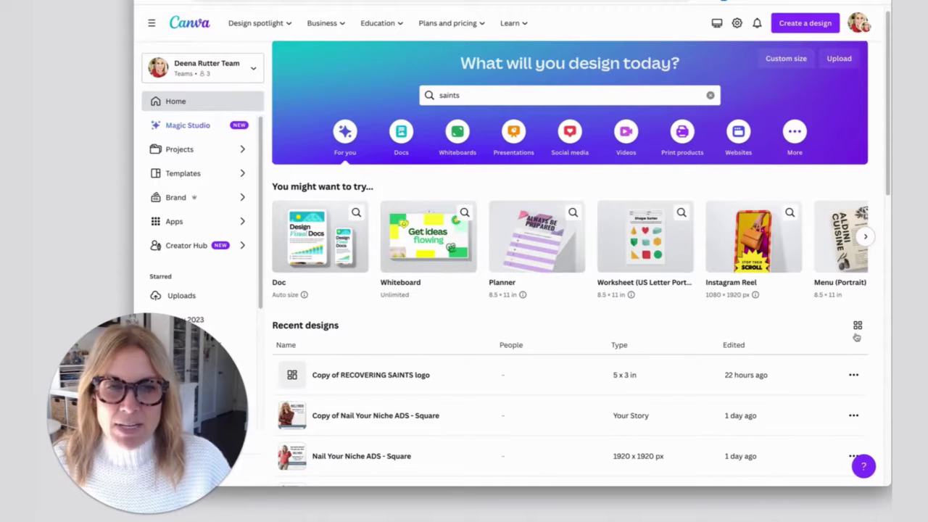
click(181, 102)
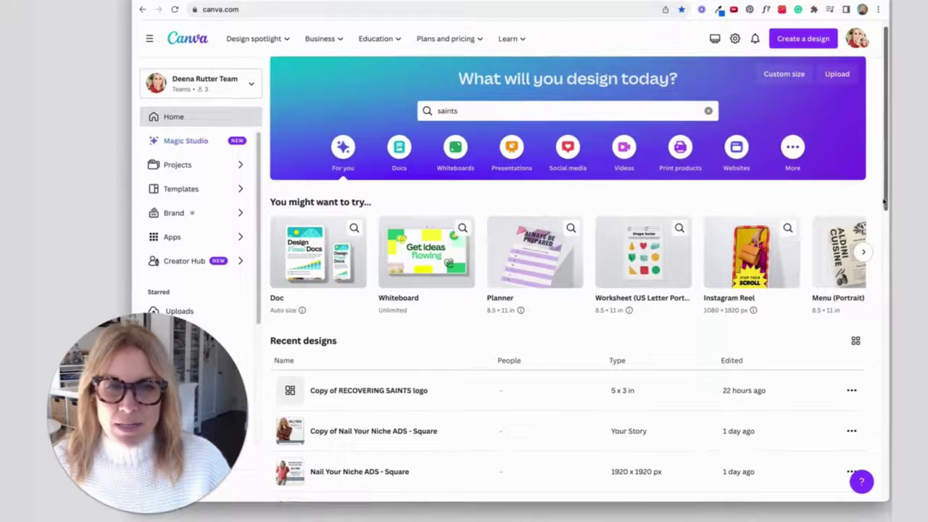
drag(886, 210, 824, 482)
scroll(819, 481, down, 2)
scroll(819, 481, up, 15)
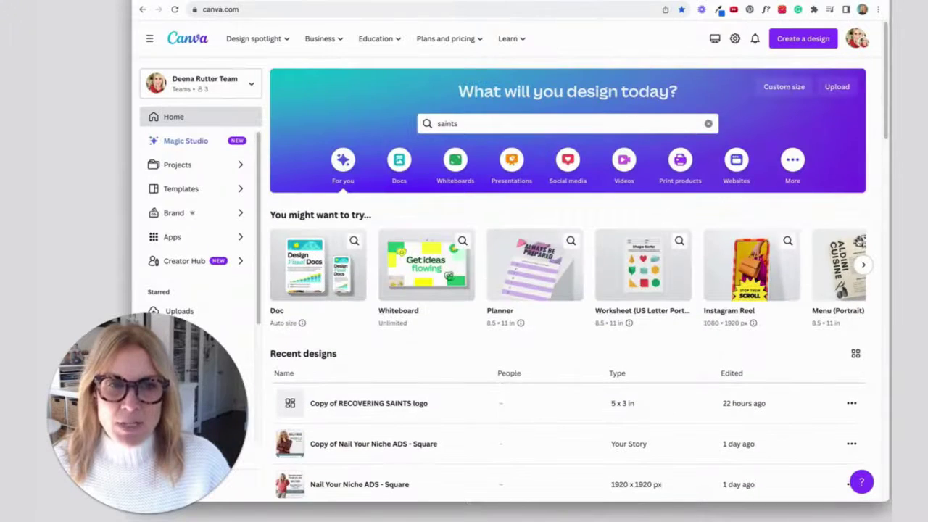
click(856, 354)
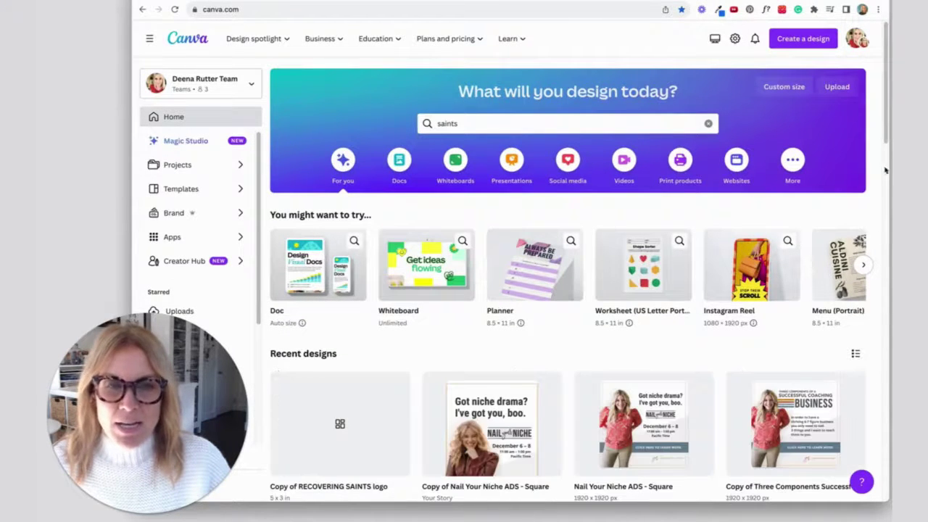
scroll(883, 168, down, 2)
scroll(883, 168, down, 9)
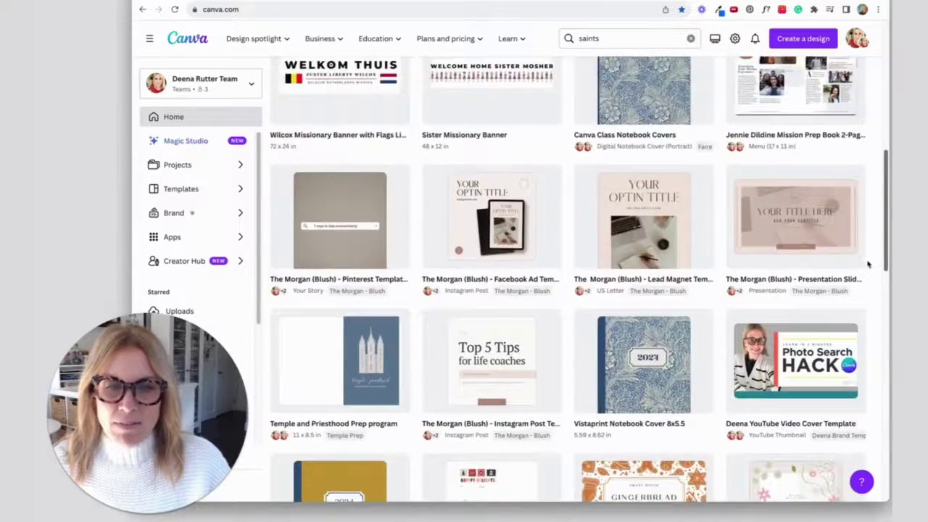
scroll(858, 325, down, 2)
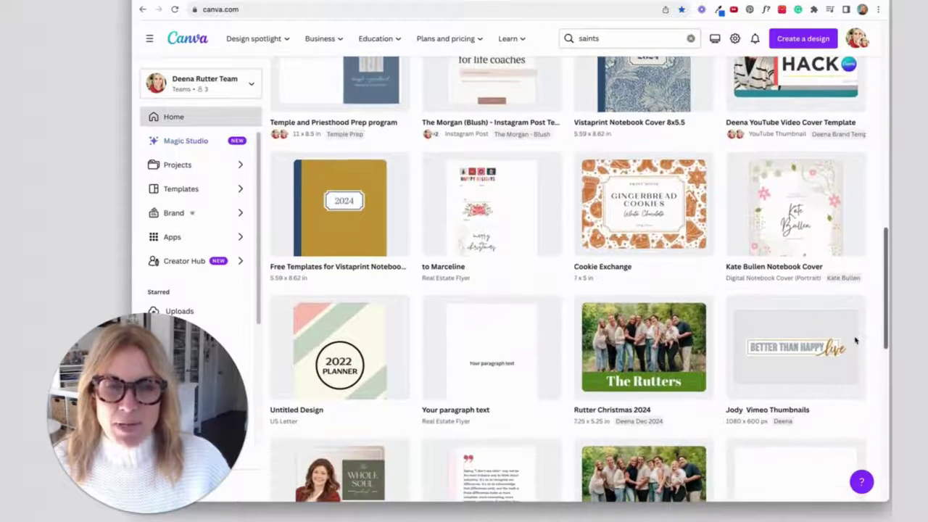
scroll(852, 355, down, 3)
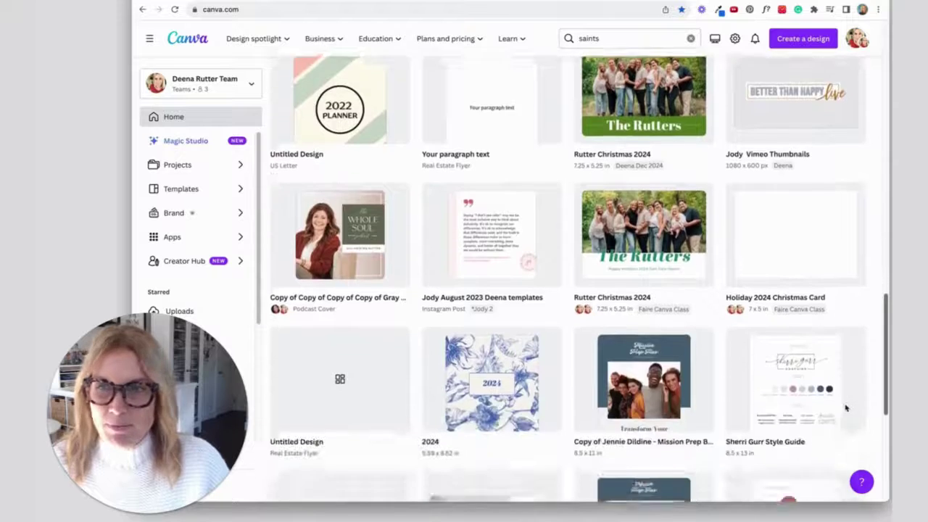
drag(885, 319, 867, 164)
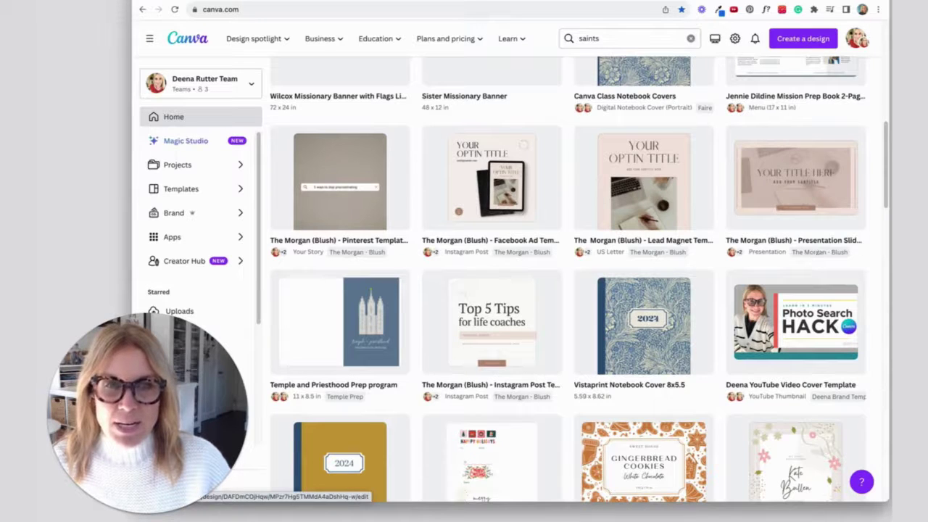
scroll(889, 191, up, 1)
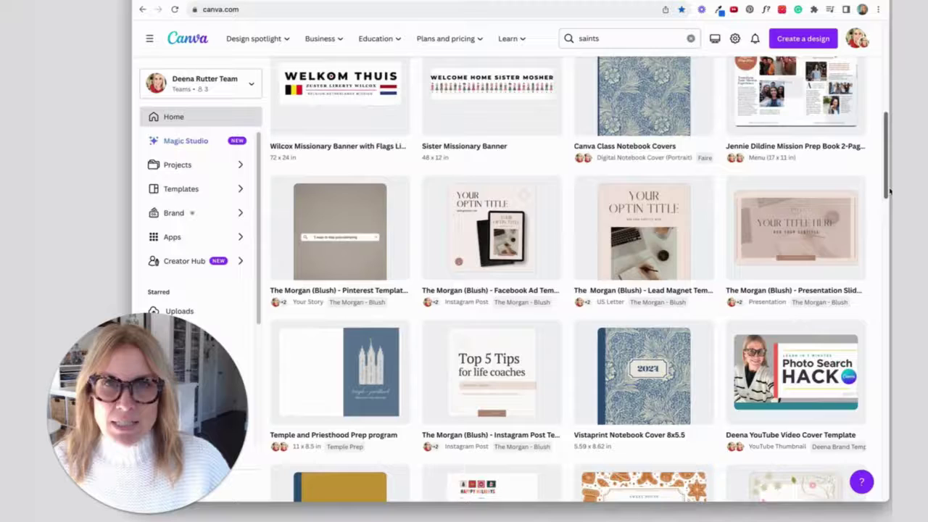
scroll(889, 191, up, 5)
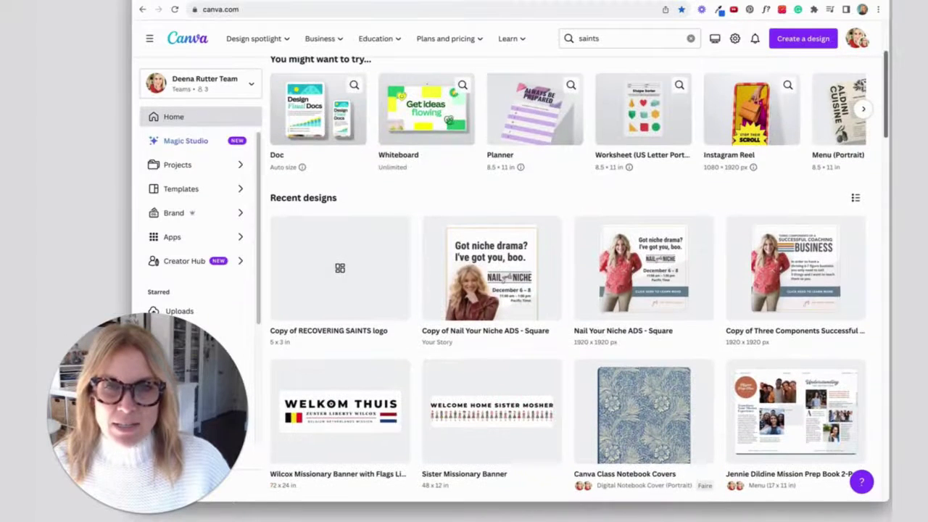
mouse_move(608, 222)
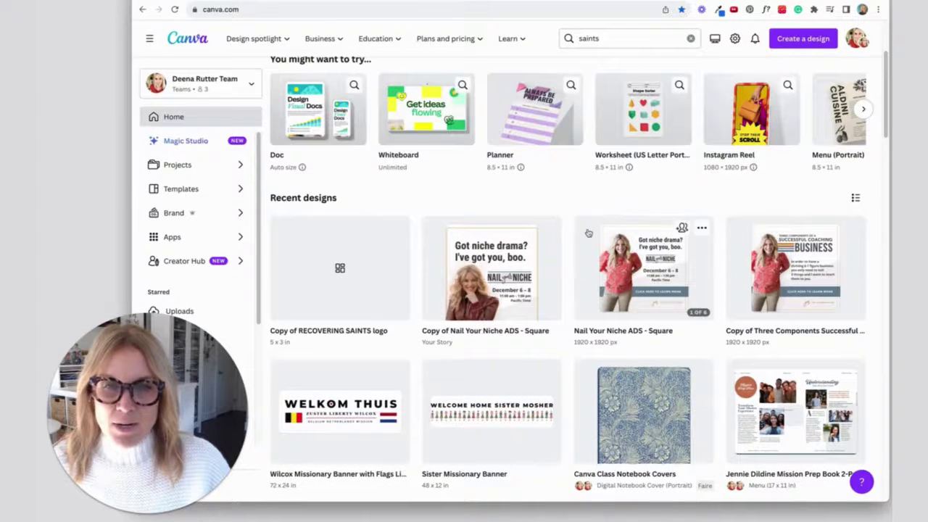
Step: Move Nail Your Niche ADS - Square into the *Jody Ads folder, found by searching 'JOdy'
click(702, 229)
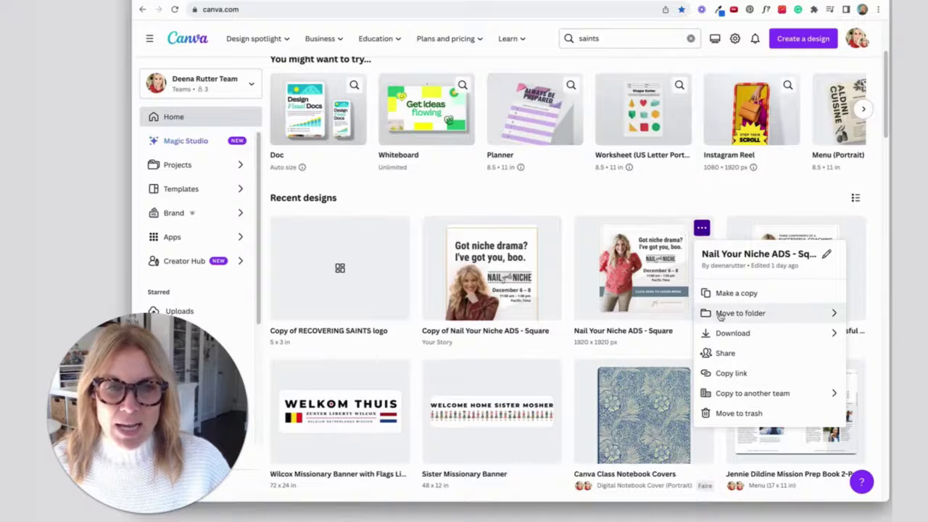
click(721, 314)
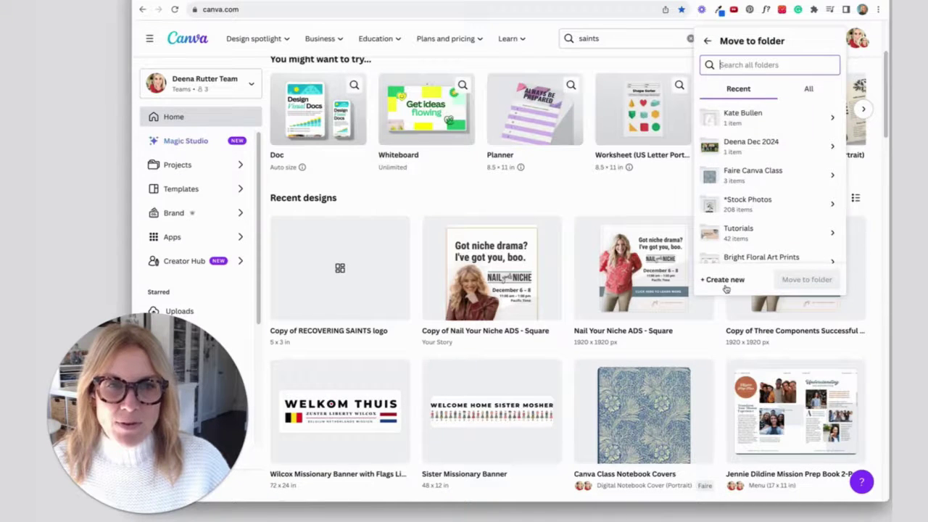
click(713, 281)
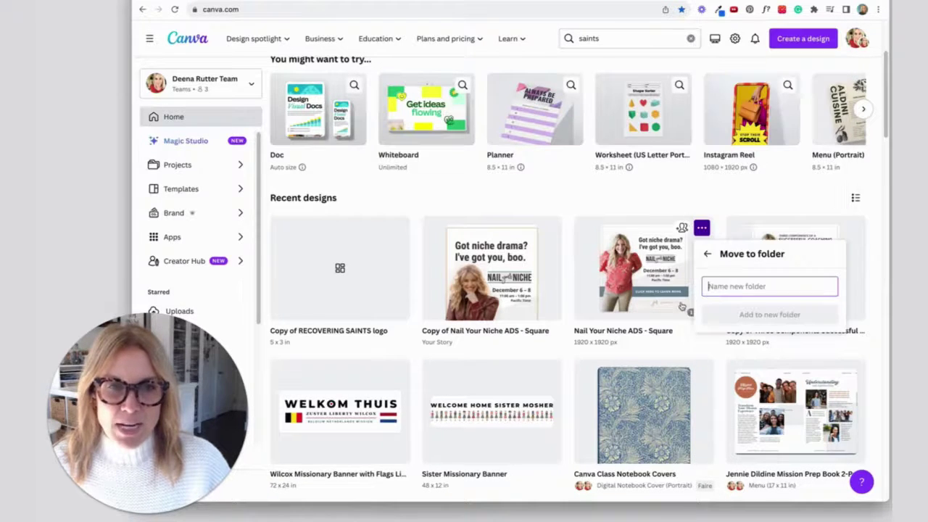
click(708, 258)
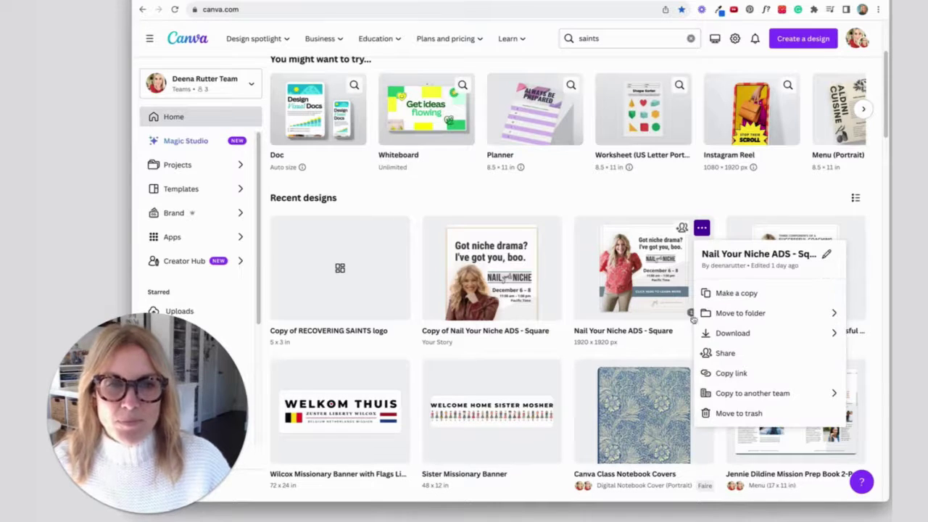
click(701, 228)
click(701, 228)
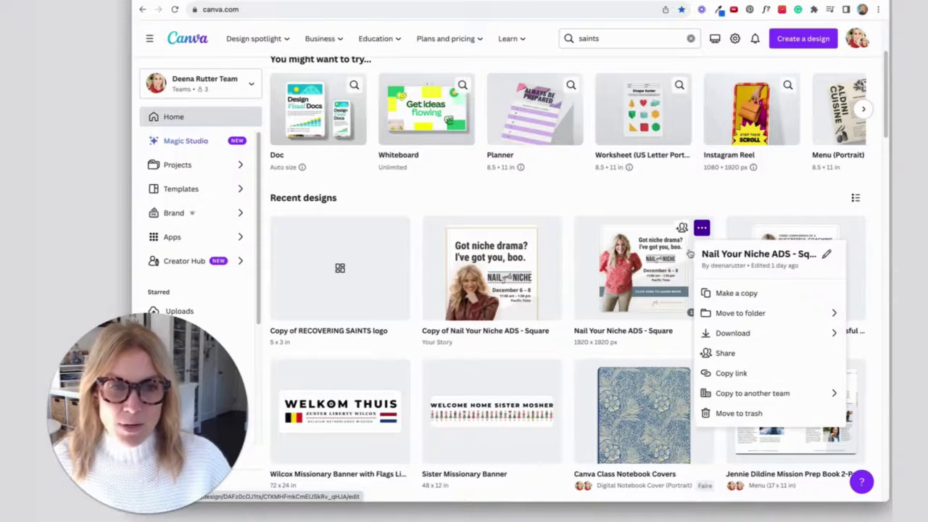
click(707, 310)
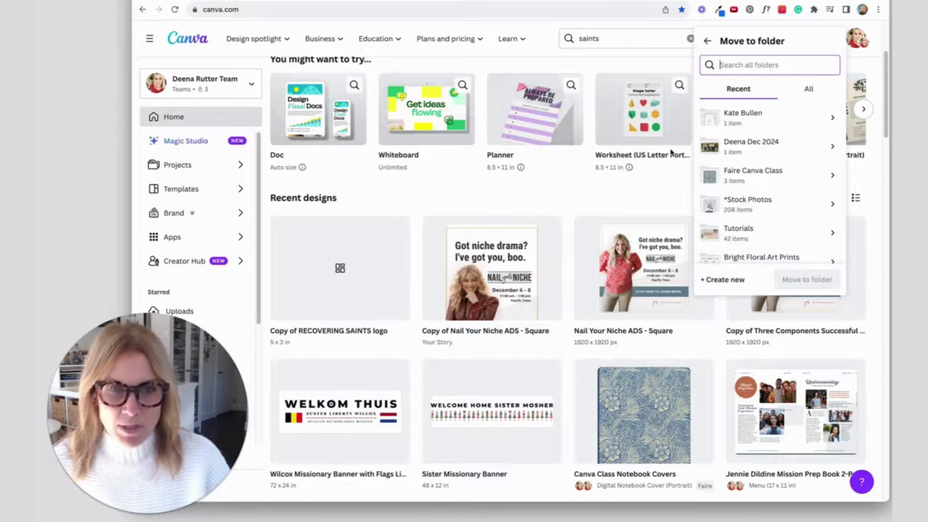
text(JOdy)
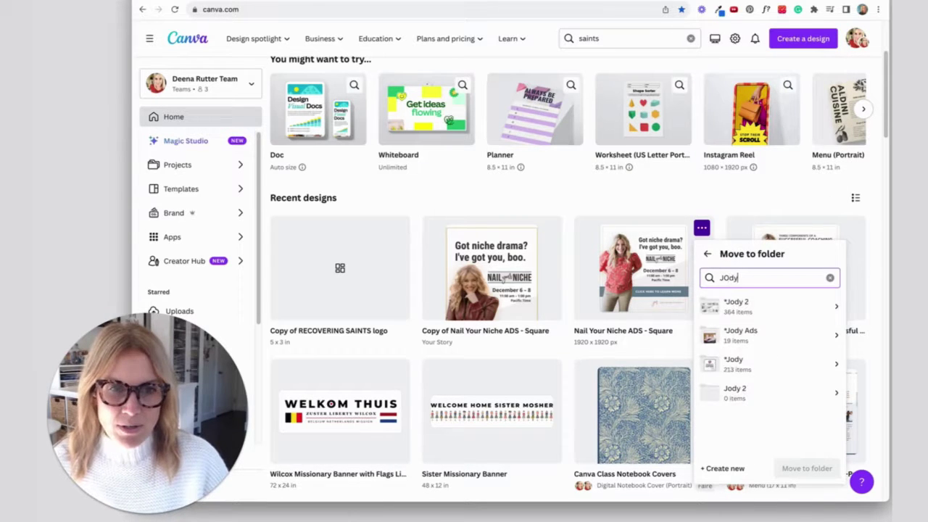
click(766, 336)
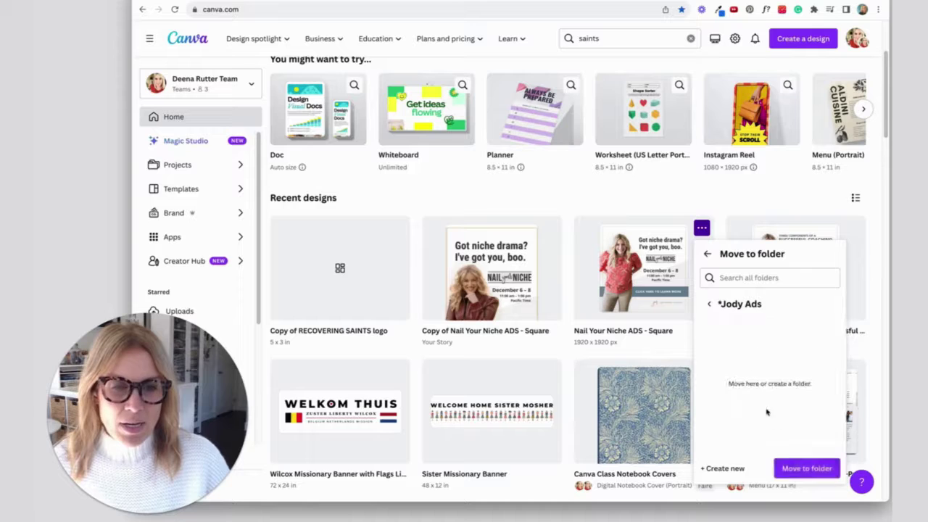
click(804, 469)
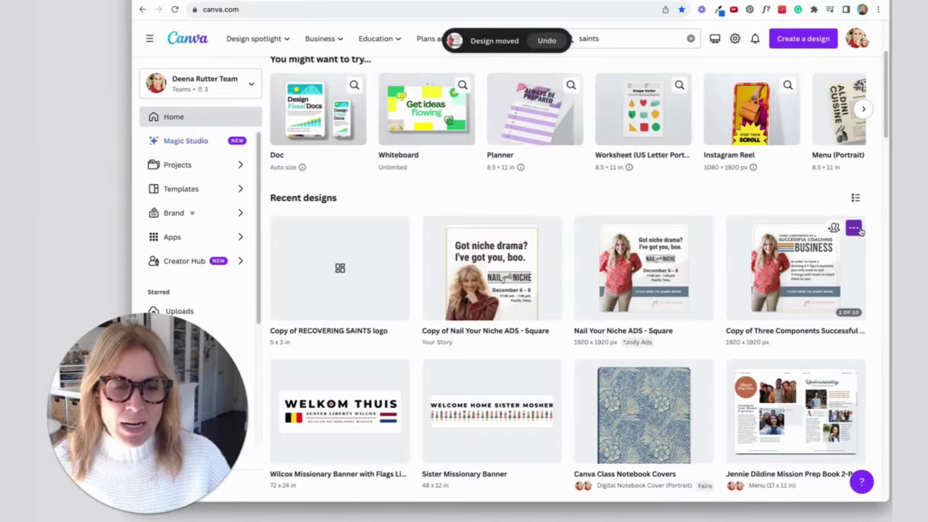
Step: Move the Three Components coaching copy into *Jody Ads, then open Canva Class Notebook Covers
click(854, 228)
click(795, 316)
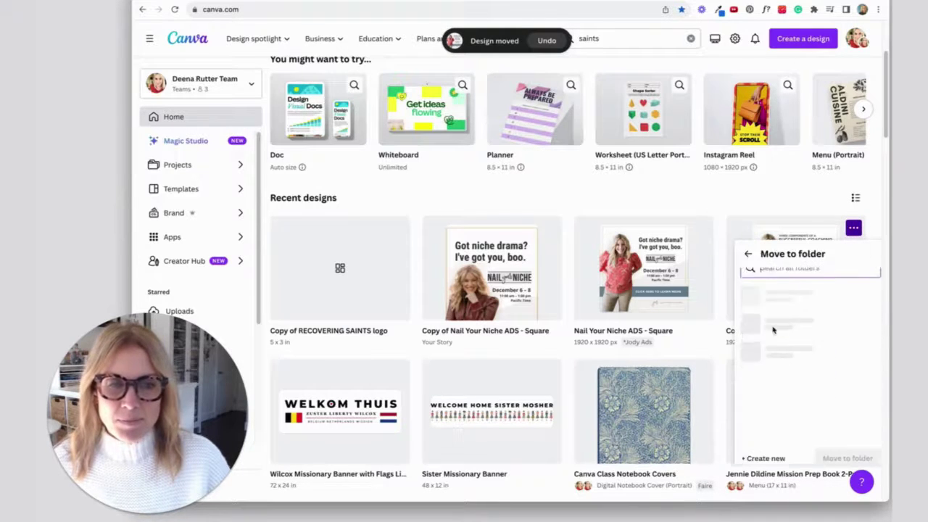
click(833, 121)
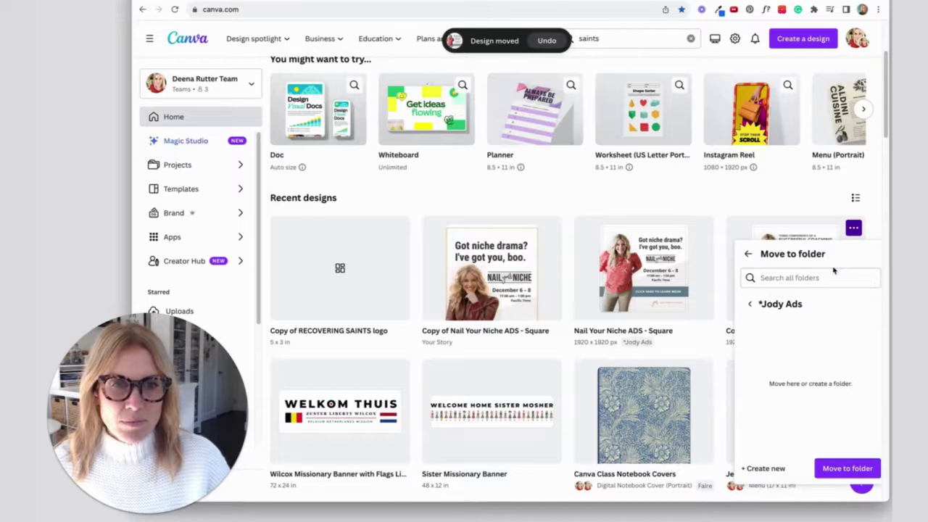
click(845, 467)
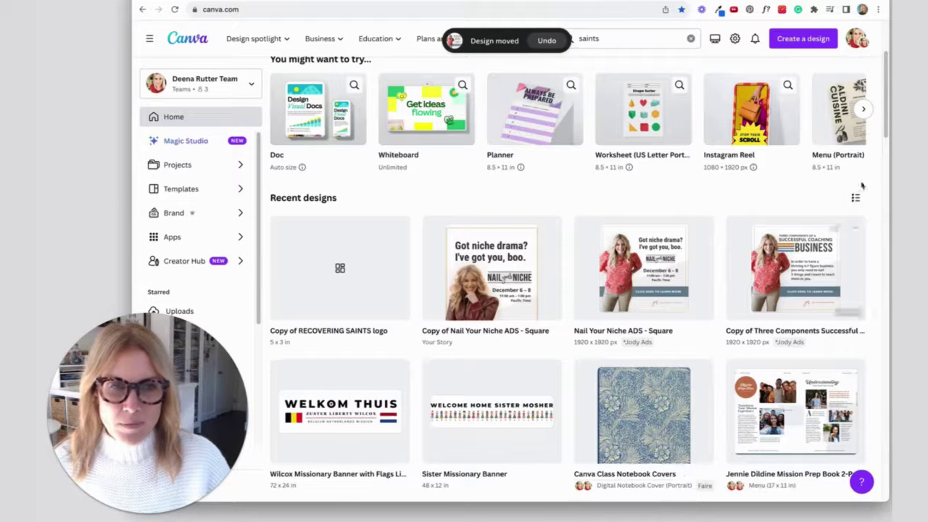
click(678, 453)
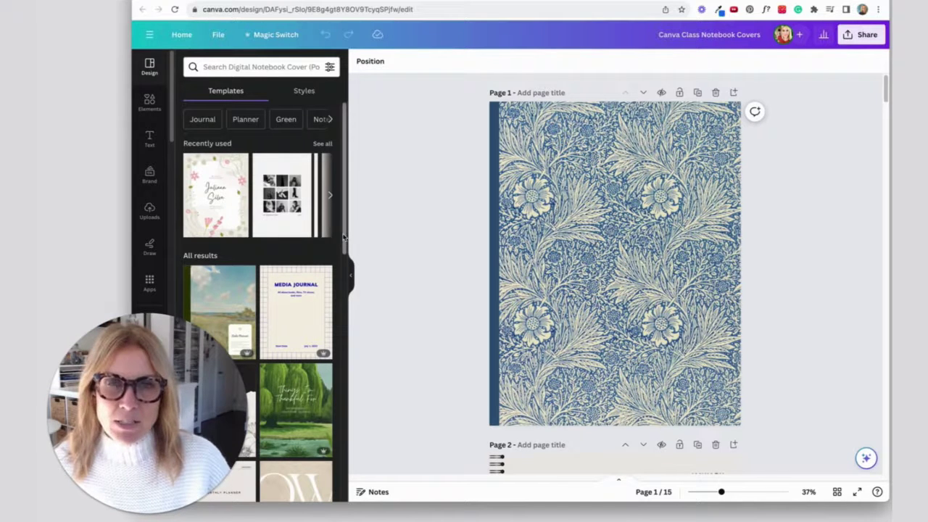
Step: Scroll the Templates panel and hide it to widen the notebook cover canvas
scroll(346, 232, down, 5)
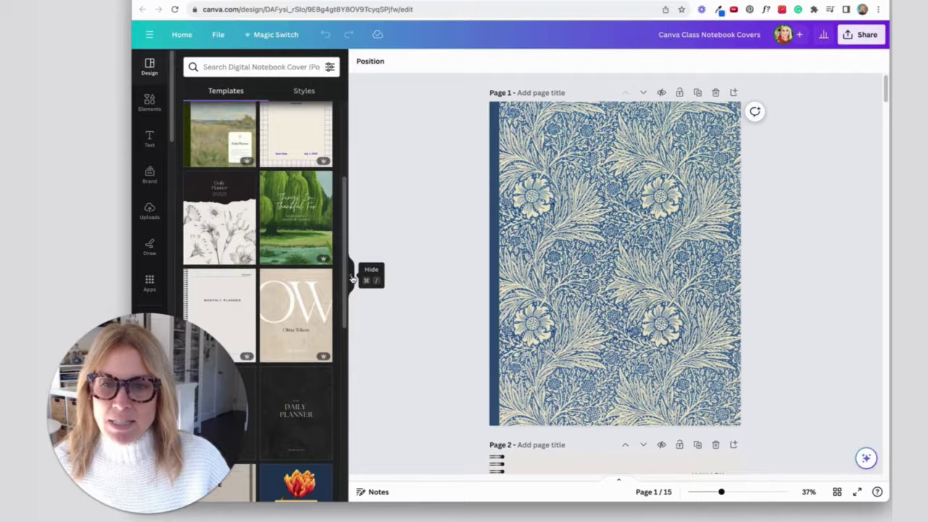
click(353, 279)
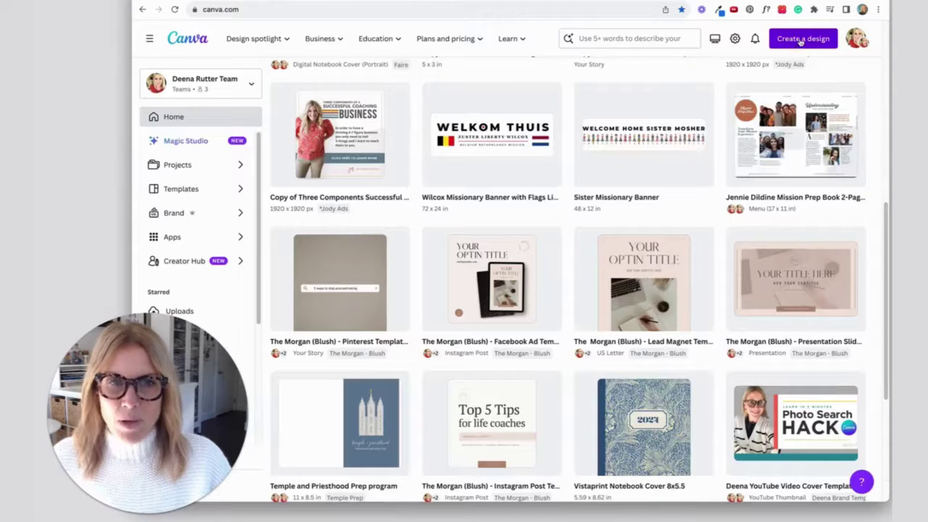
Step: Create a new Instagram Post (Square) and bring up the Top 5 Tips for life coaches template
click(801, 41)
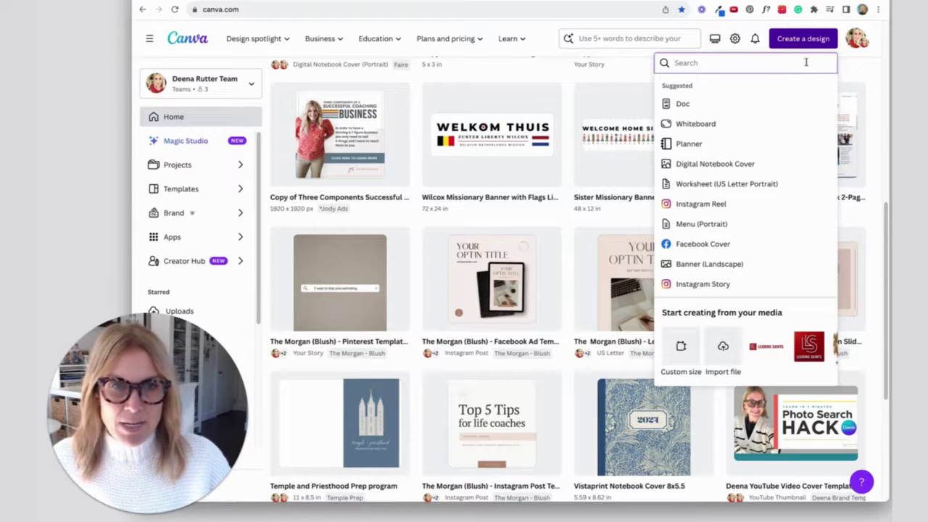
drag(836, 112, 831, 155)
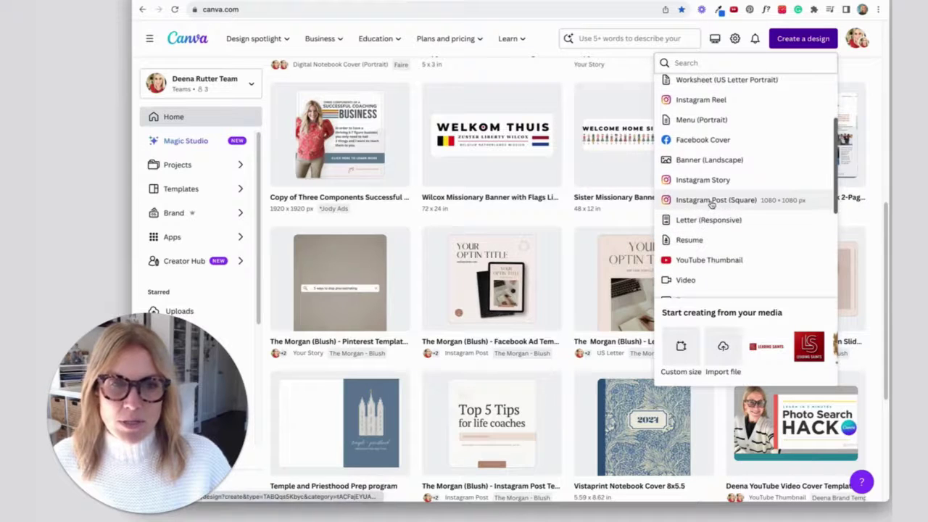
click(713, 201)
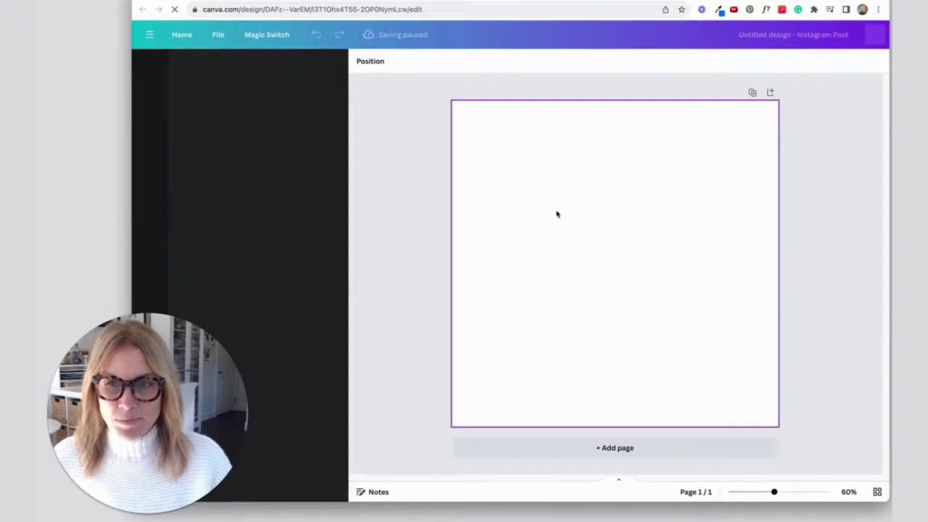
click(419, 167)
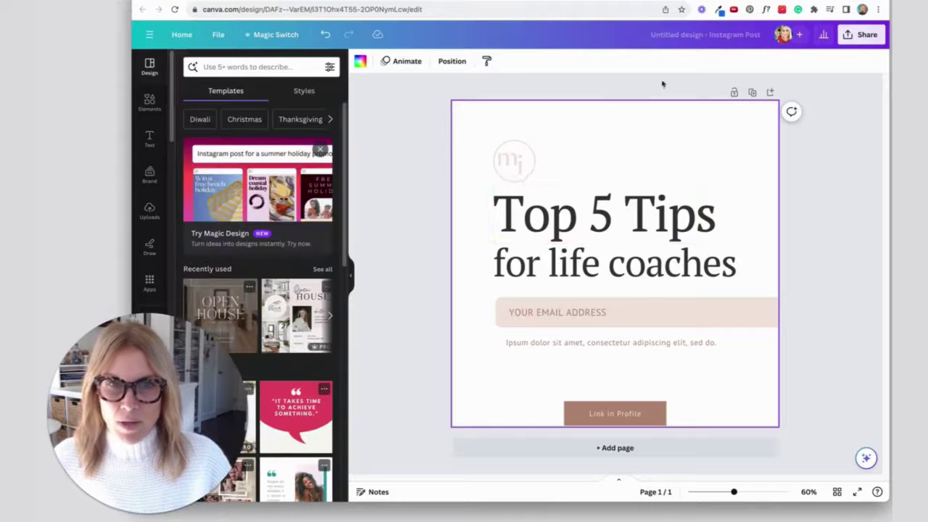
Step: Change the team's access on Top Tips Instagram to Can edit
click(720, 39)
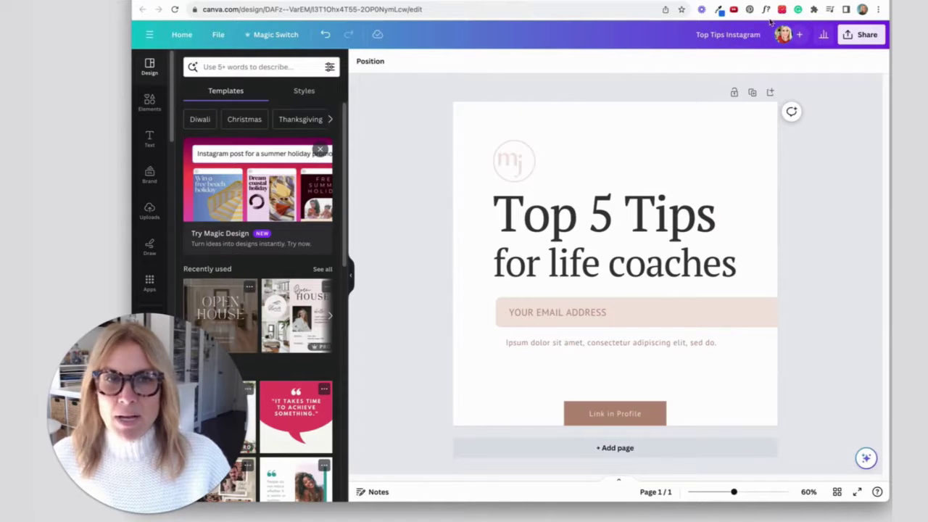
click(801, 37)
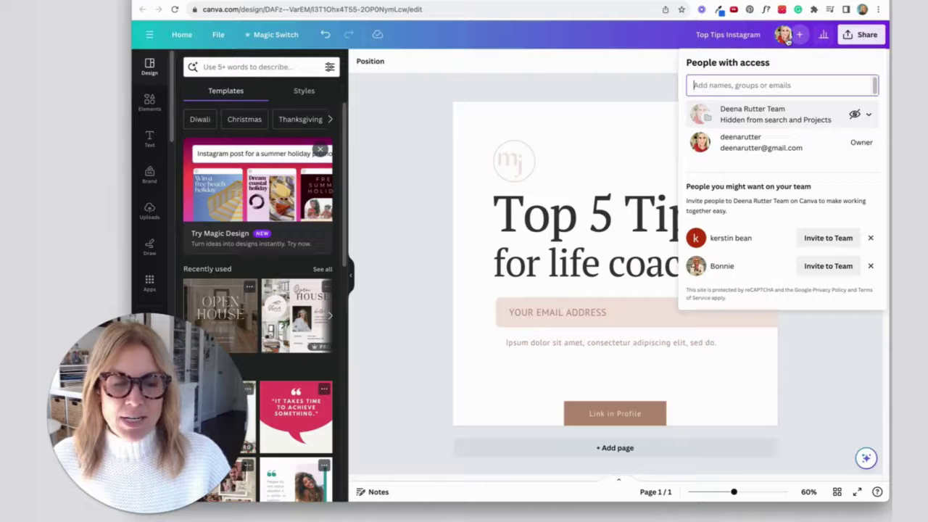
click(857, 116)
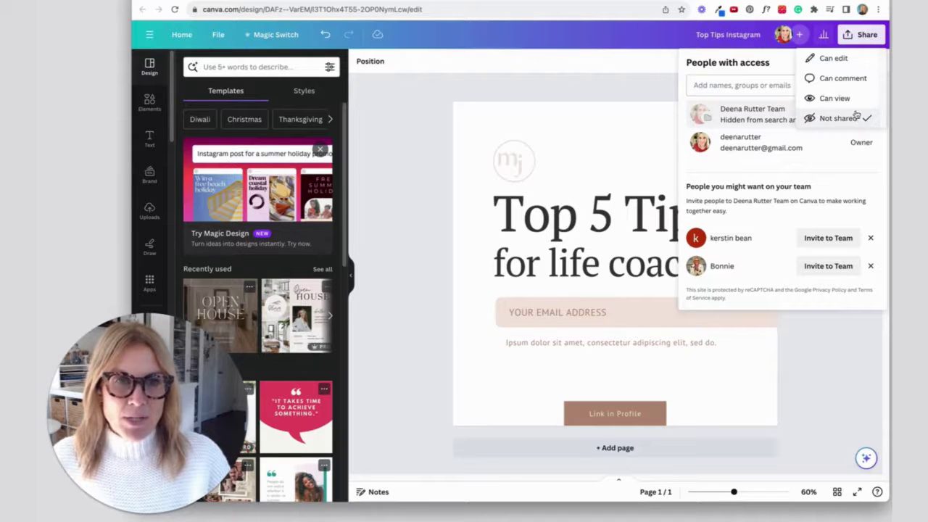
click(834, 58)
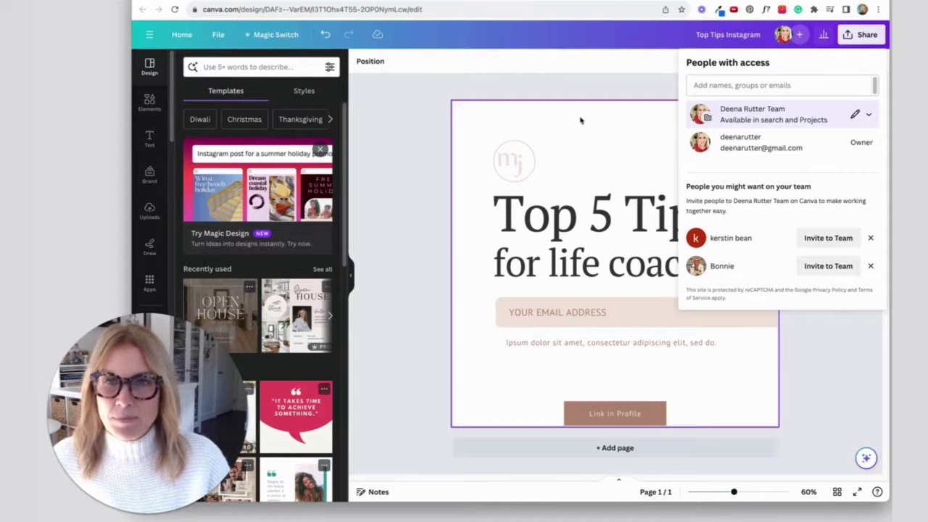
Step: Save Top Tips Instagram to the Instagram folder, found by searching 'Inst'
click(218, 35)
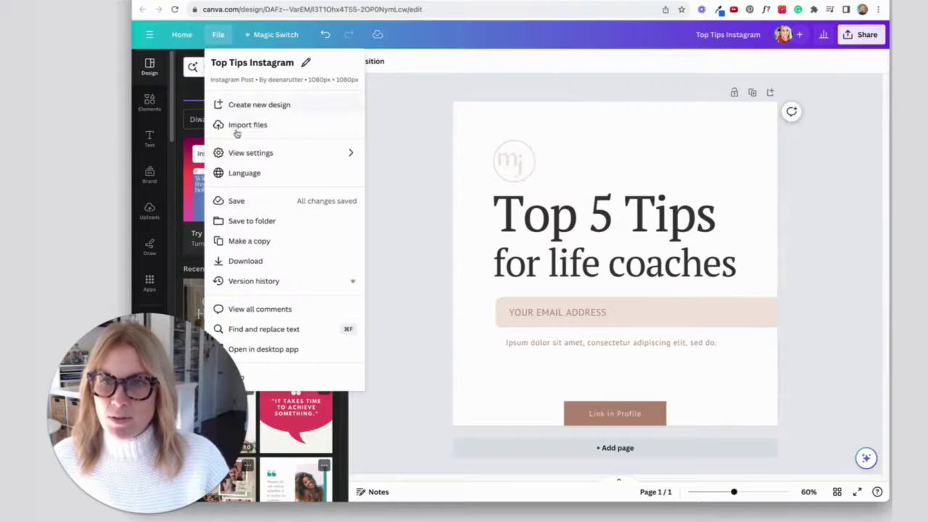
click(233, 221)
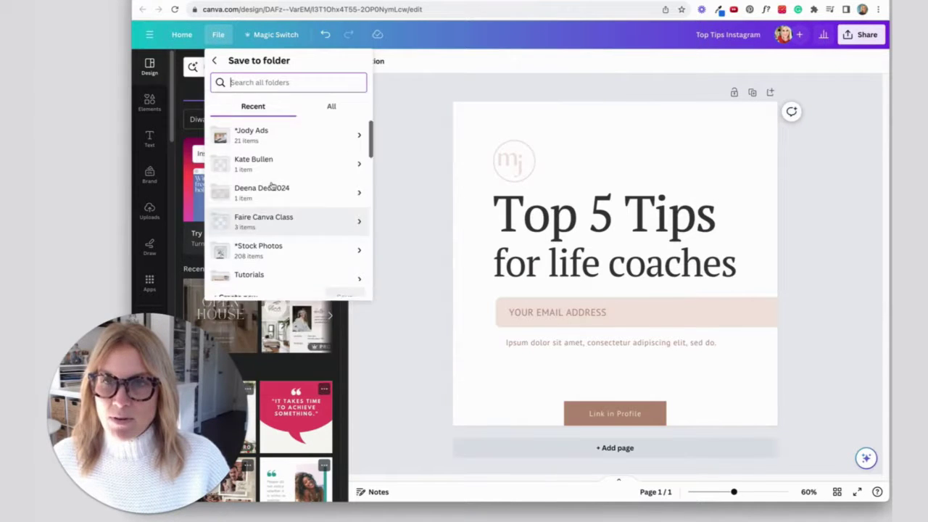
click(251, 84)
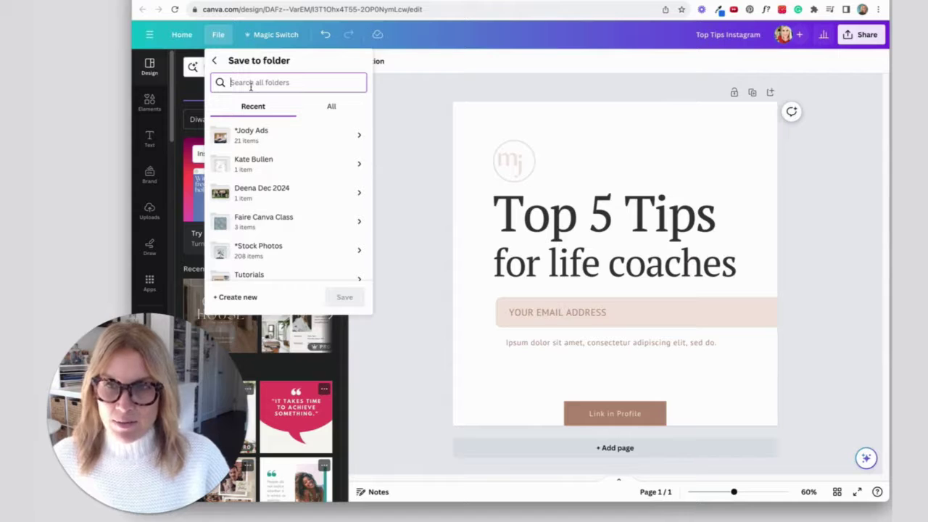
text(Insta)
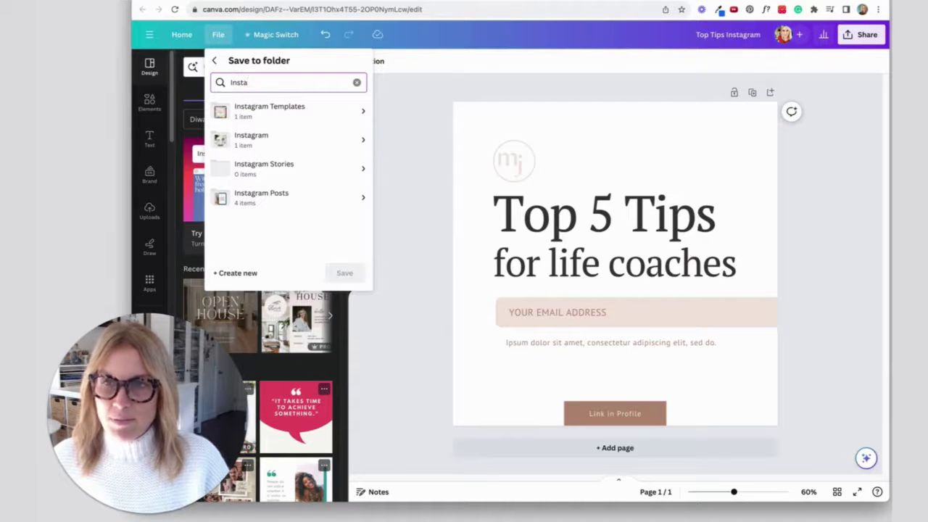
click(280, 138)
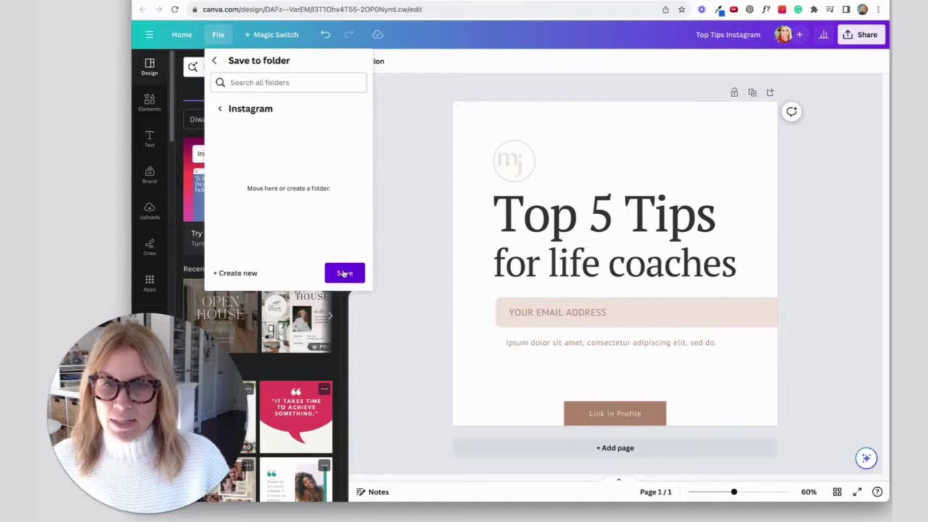
click(344, 274)
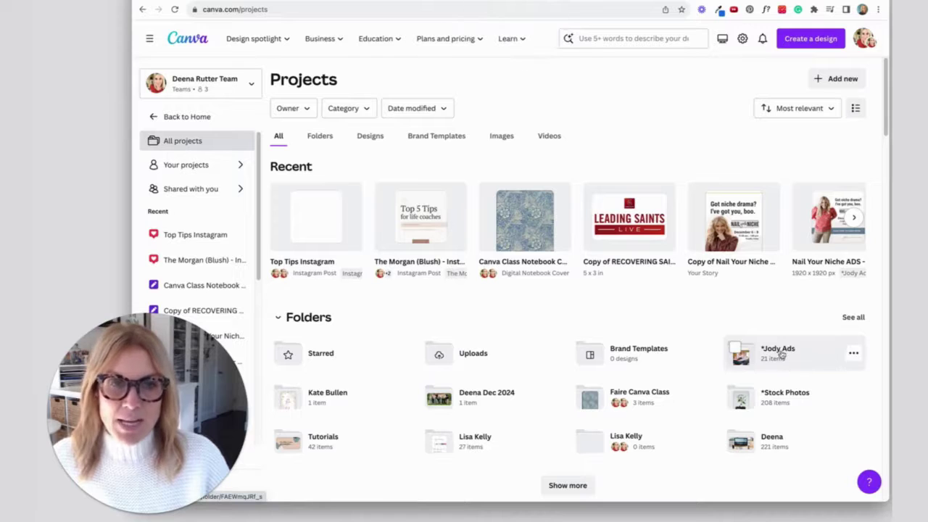
Step: Open the *Jody Ads folder with 21 items and star it
click(779, 351)
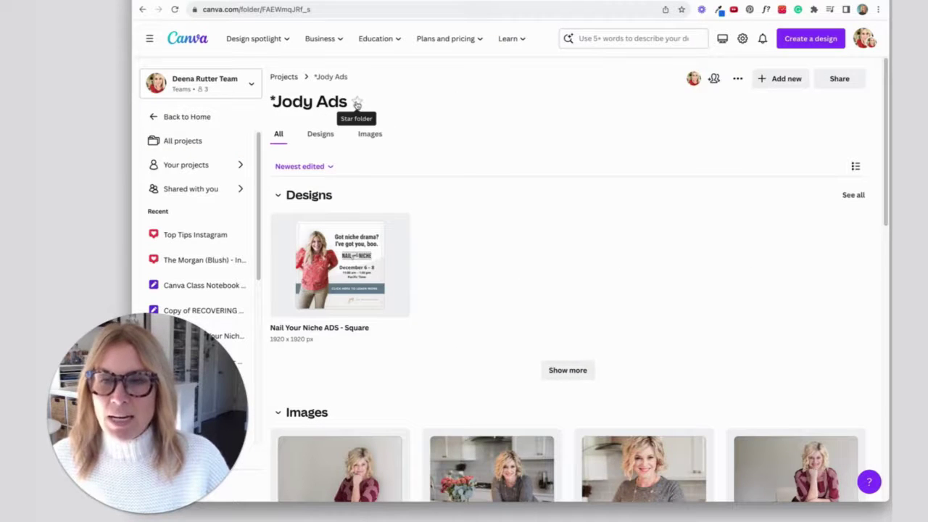
click(358, 103)
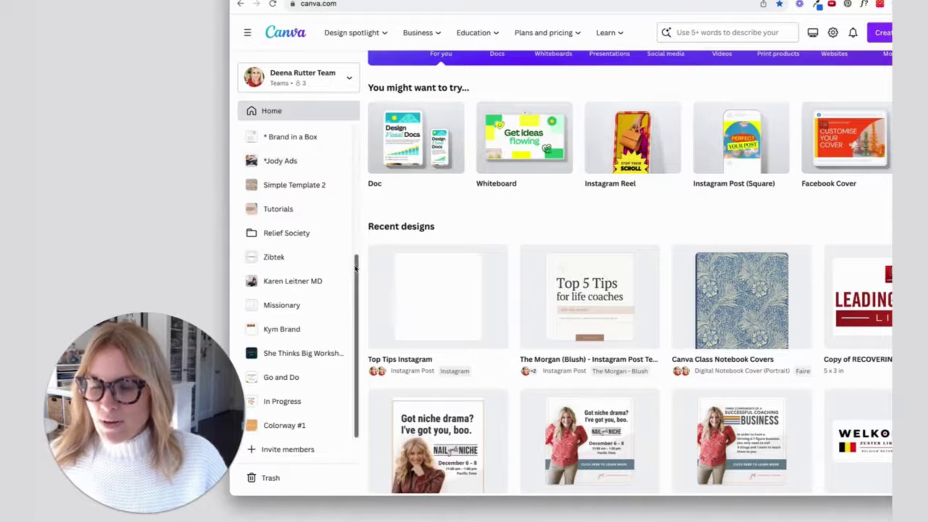
Step: Drag *Jody Ads above *Etsy 2023 in the sidebar's Starred list
drag(356, 273, 348, 294)
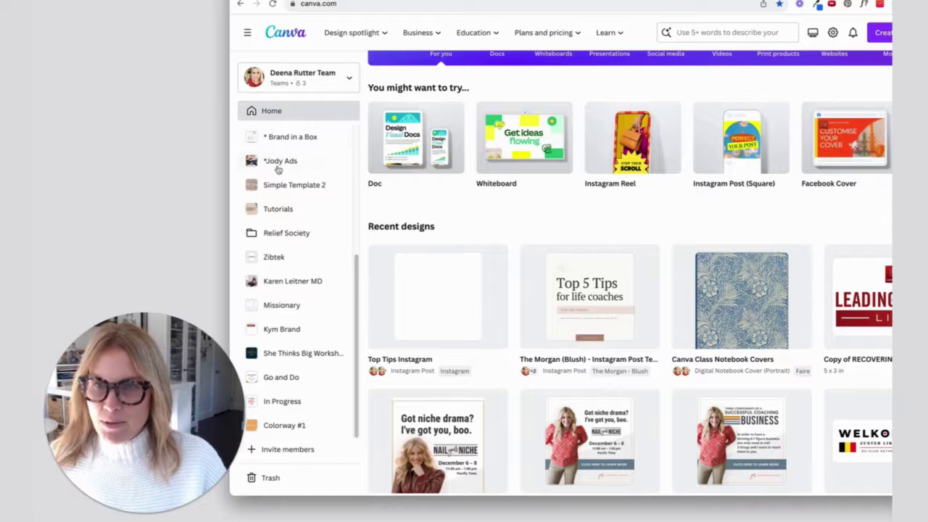
drag(356, 267, 356, 185)
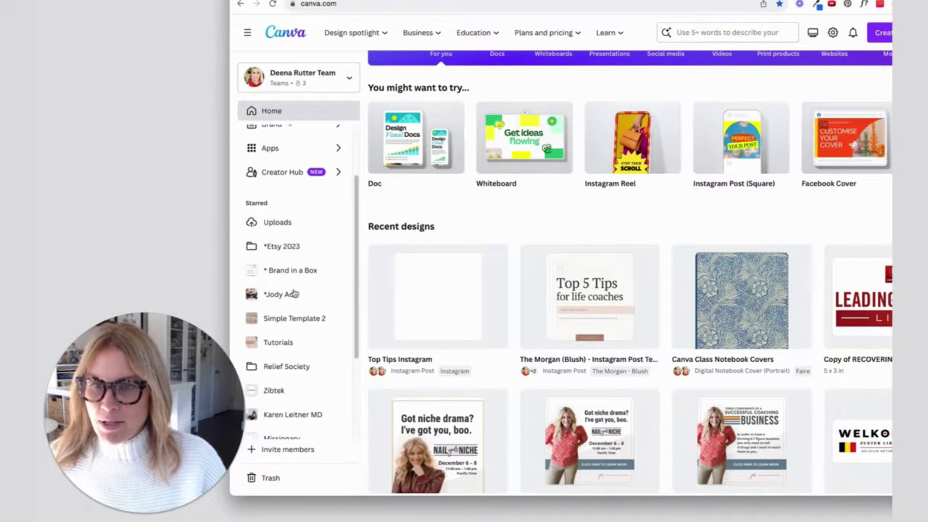
drag(290, 294, 302, 256)
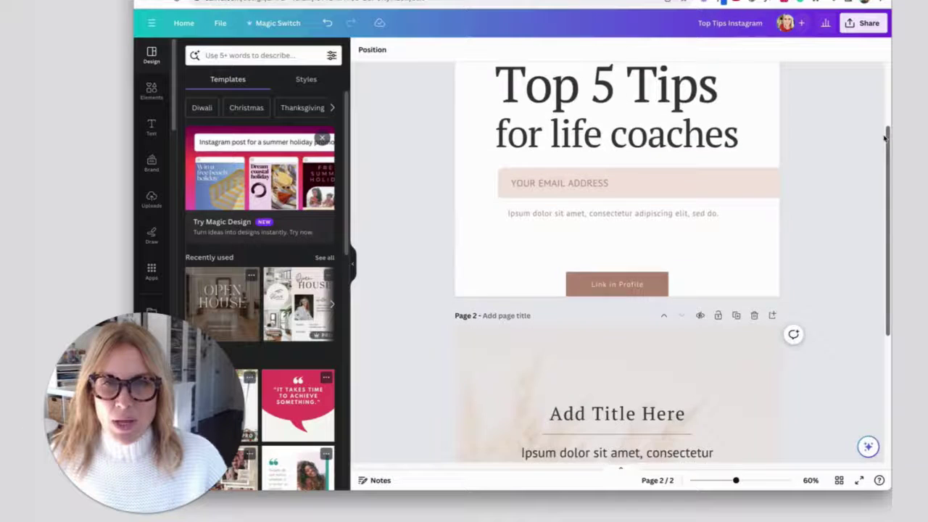
Step: Duplicate page 1 of the Top 5 Tips post, select the copy's text boxes, then open Share
scroll(883, 87, up, 2)
scroll(883, 81, up, 1)
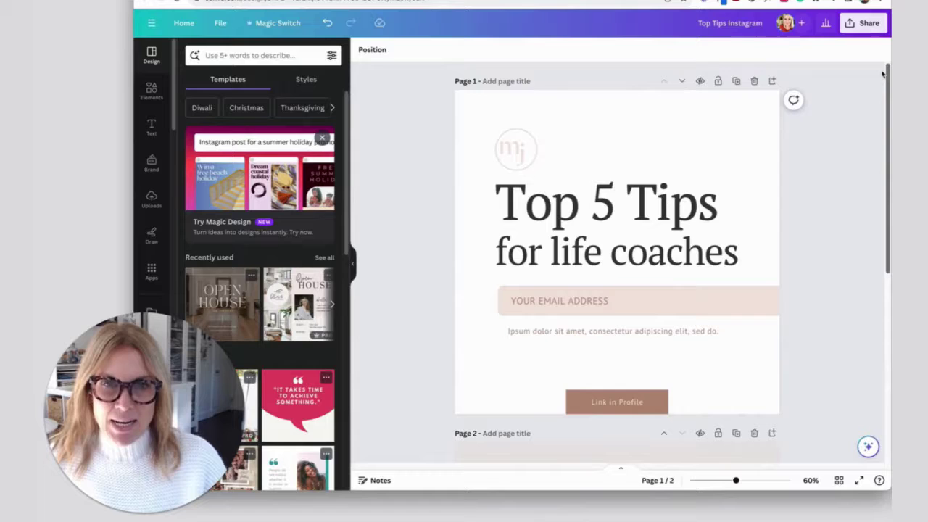
scroll(881, 80, down, 2)
scroll(875, 84, up, 1)
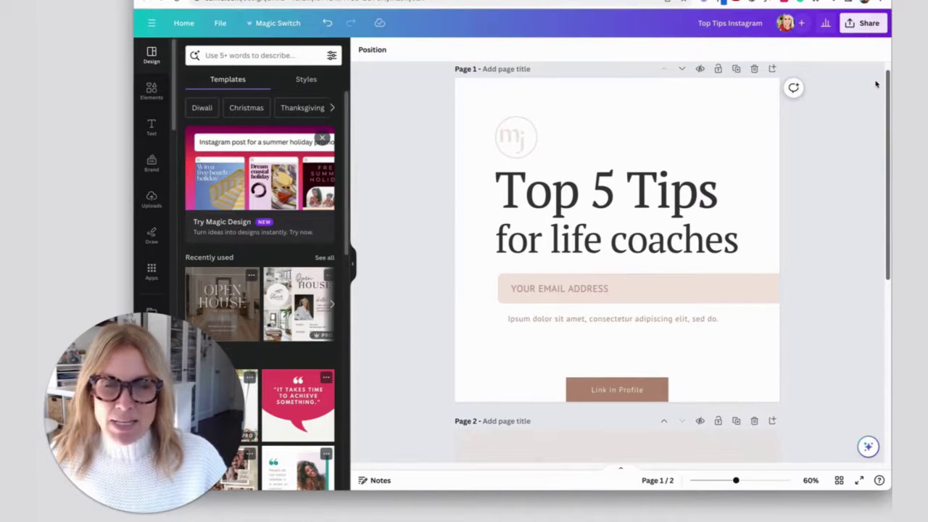
scroll(877, 83, up, 1)
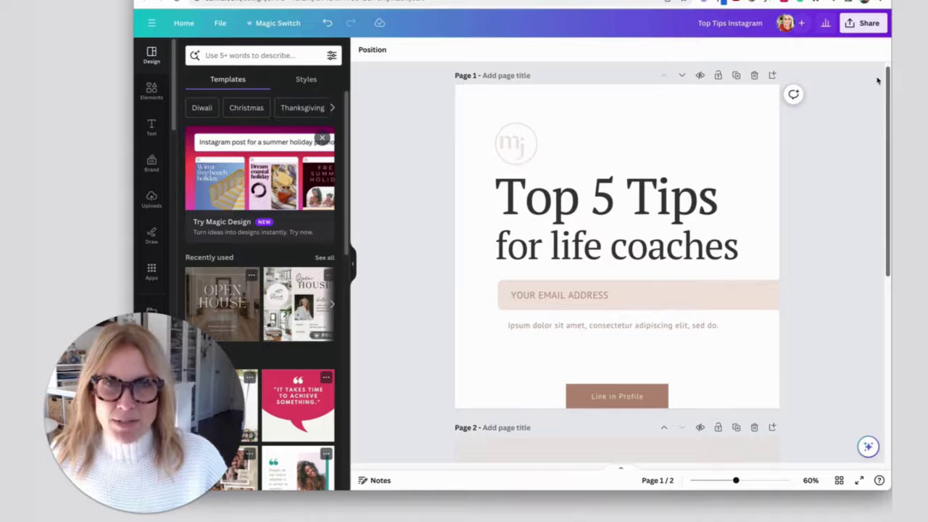
scroll(878, 79, up, 1)
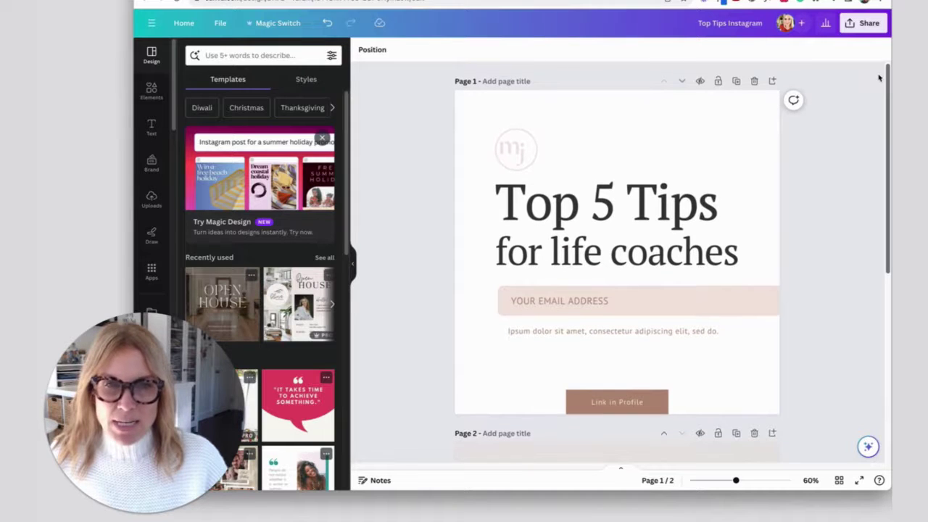
click(737, 83)
click(556, 216)
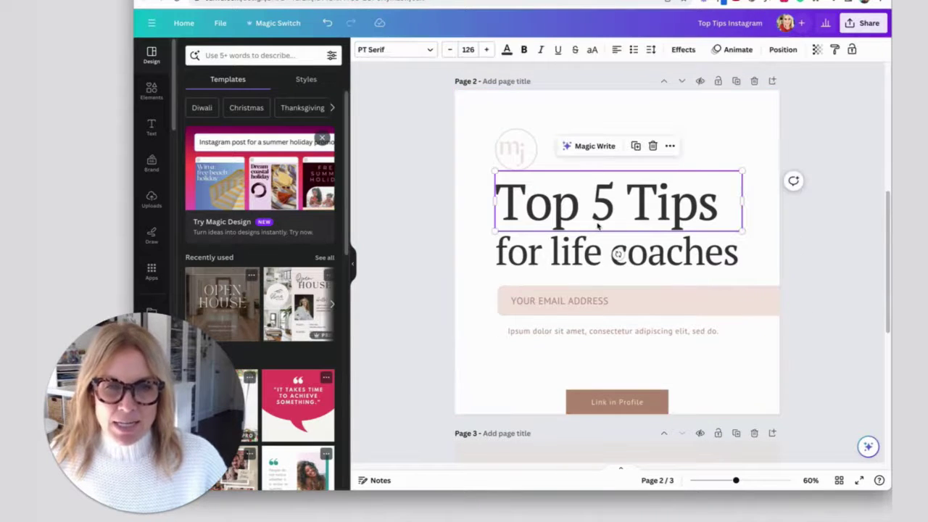
click(557, 263)
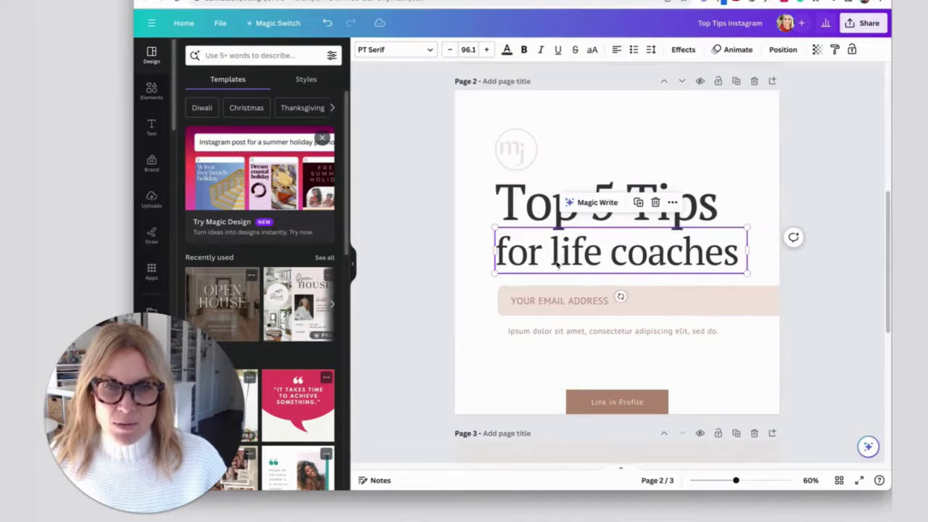
click(862, 22)
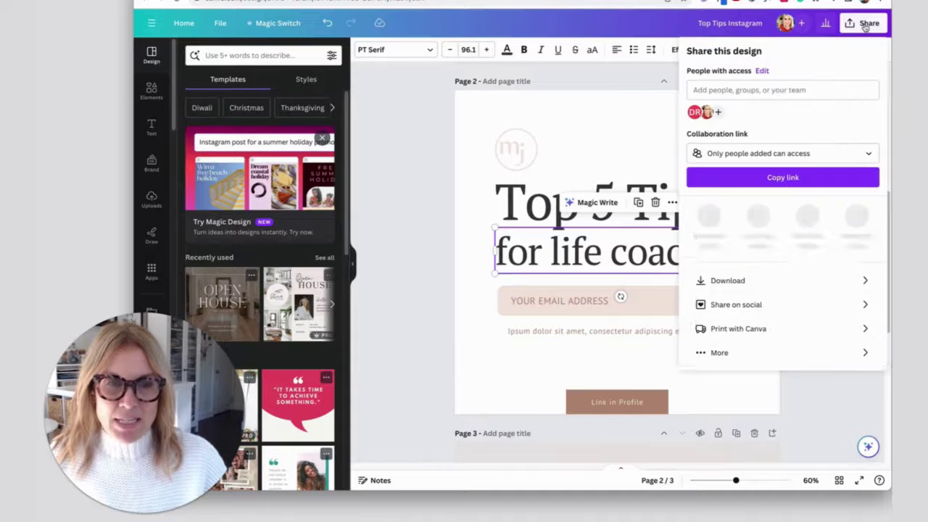
Step: Download only page 2 of Top Tips Instagram as a 1080 × 1080 PNG
click(785, 278)
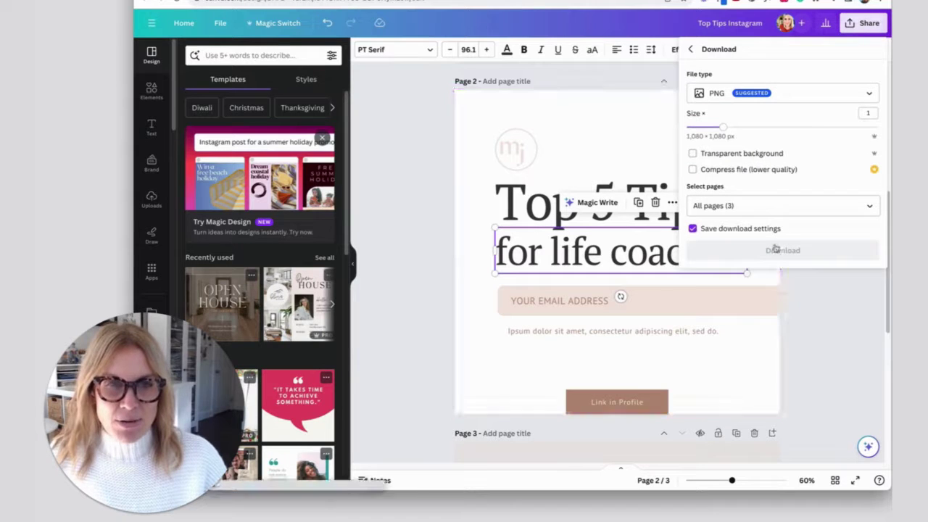
click(868, 206)
click(862, 310)
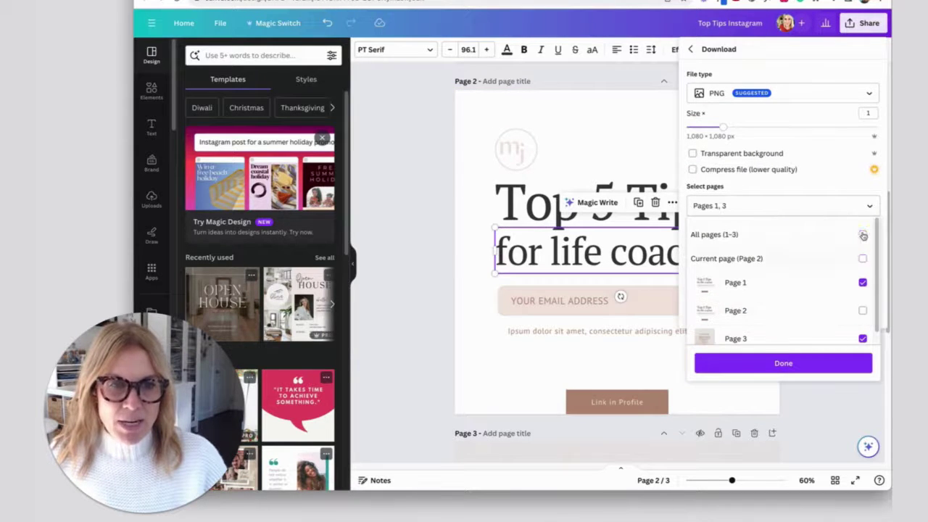
click(863, 234)
click(862, 234)
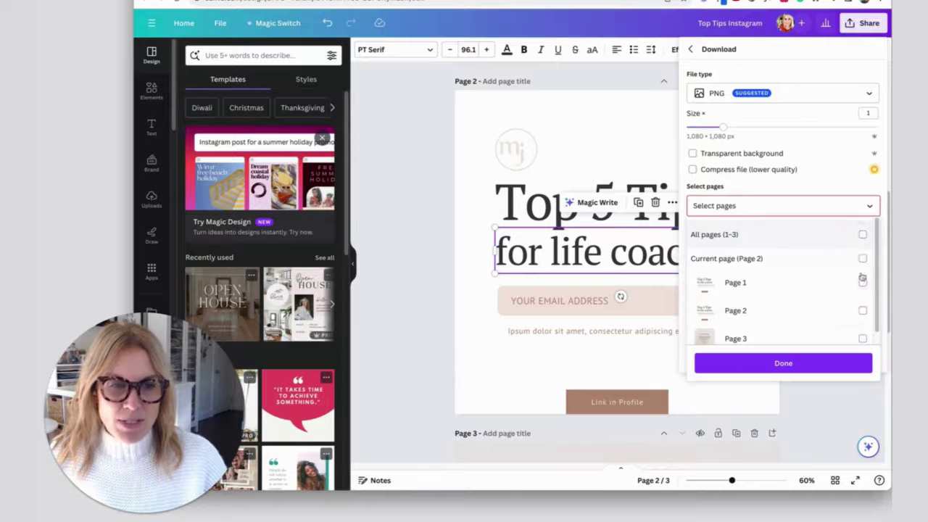
click(862, 311)
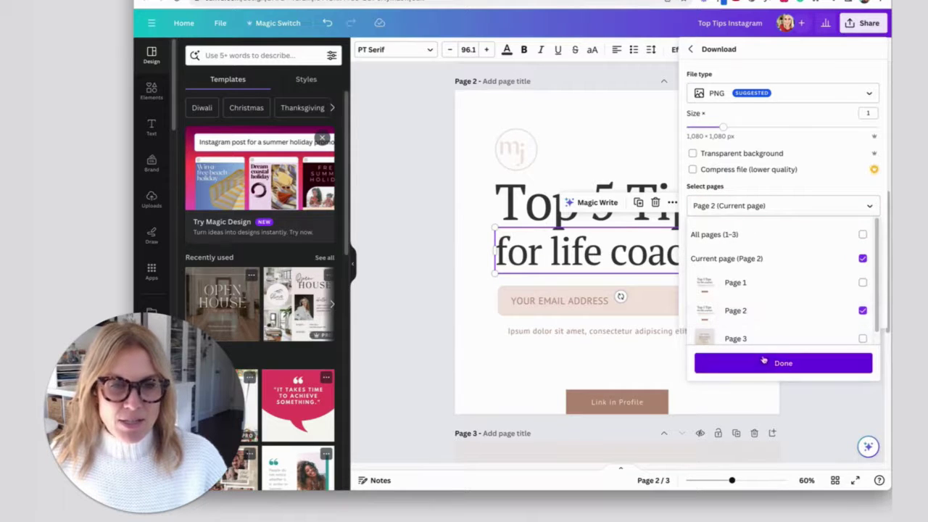
click(784, 365)
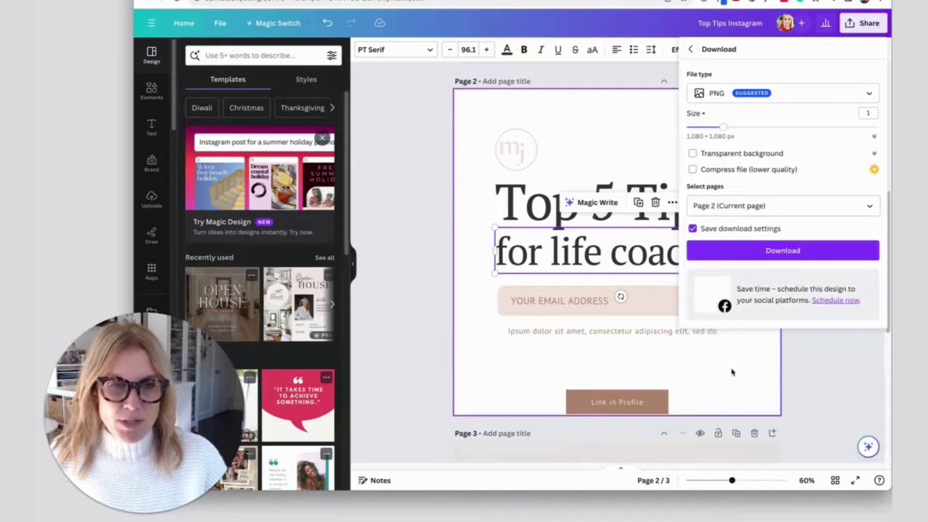
click(795, 252)
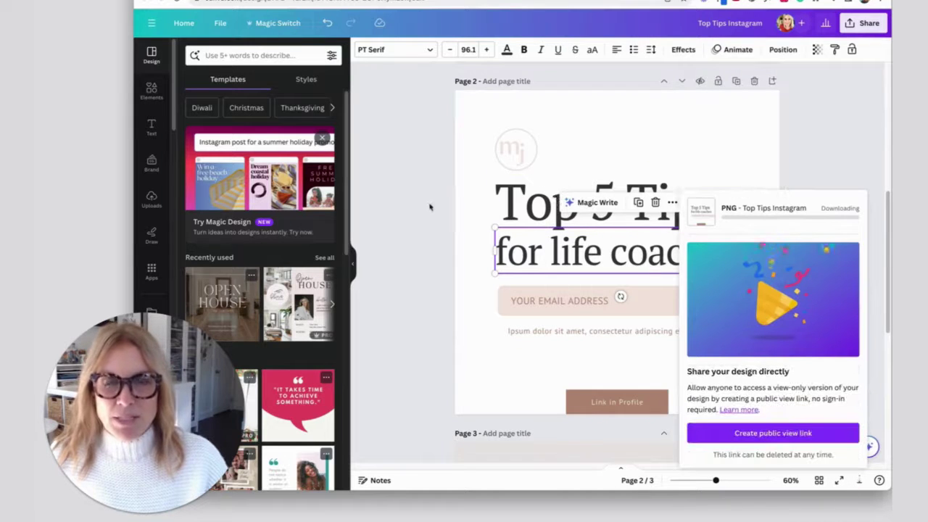
Step: Duplicate page 3 to create a new fourth page
scroll(429, 207, down, 5)
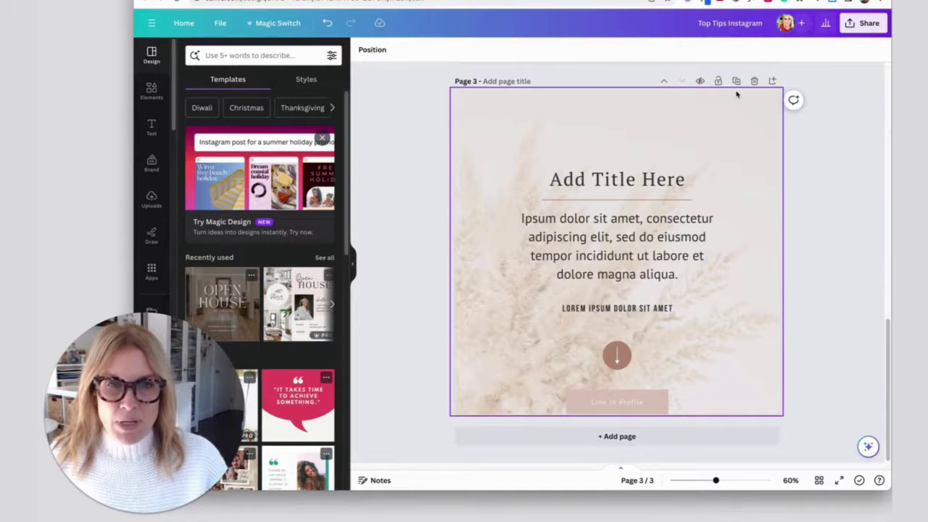
click(598, 245)
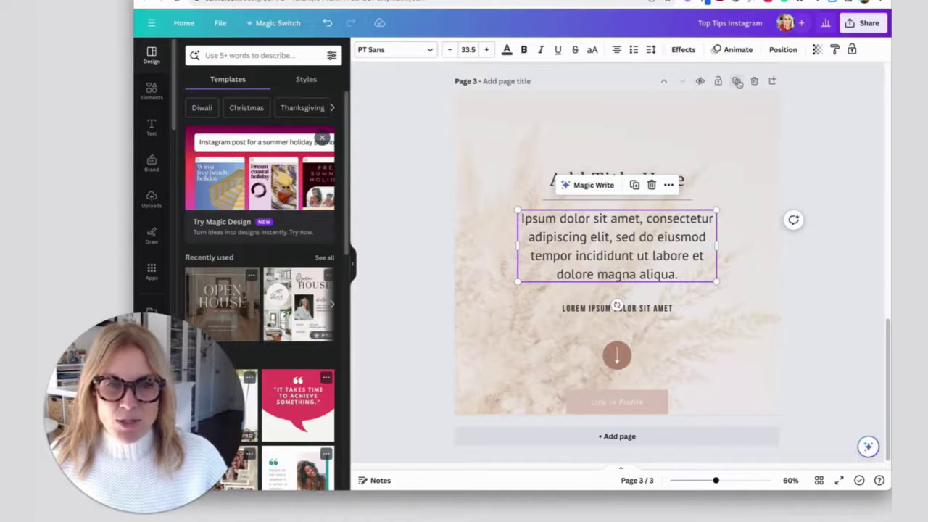
click(737, 82)
click(585, 243)
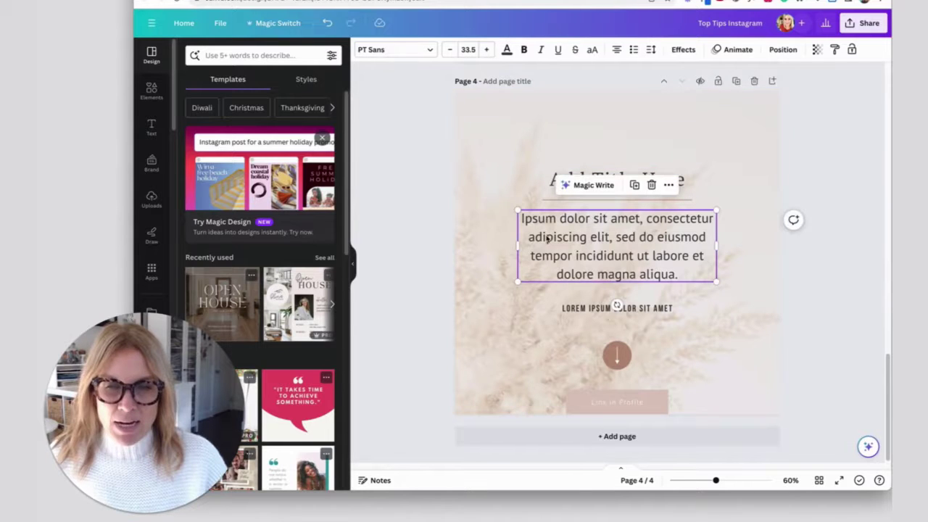
Step: Give page 4 a heart-in-sand background photo and view all pages as thumbnails
click(493, 197)
mouse_move(493, 196)
mouse_down()
mouse_move(472, 199)
mouse_move(480, 195)
mouse_up()
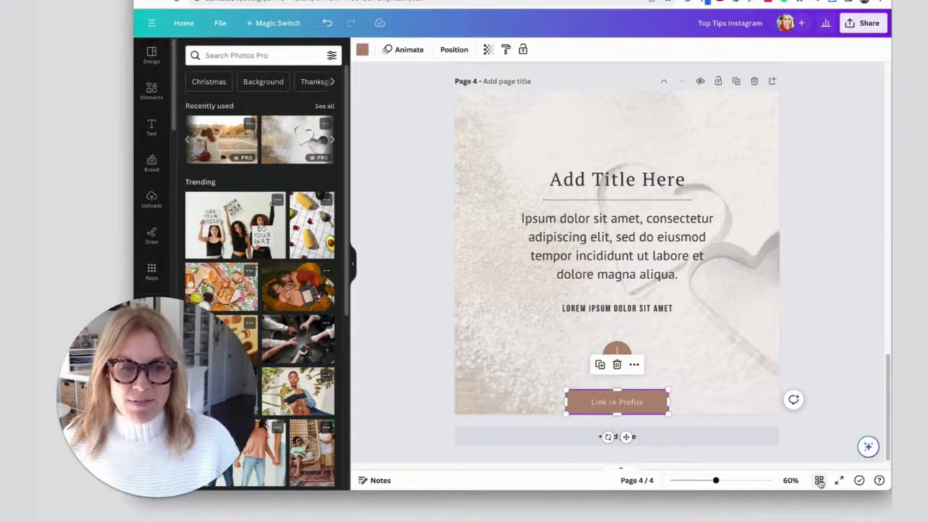
click(820, 482)
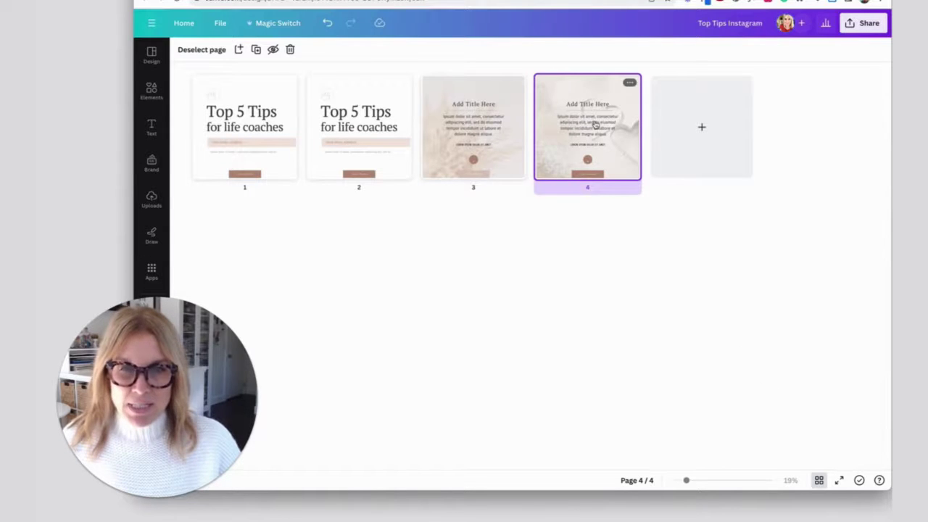
Step: Move the heart-background page to first position and the former page 3 to second
drag(596, 125, 205, 119)
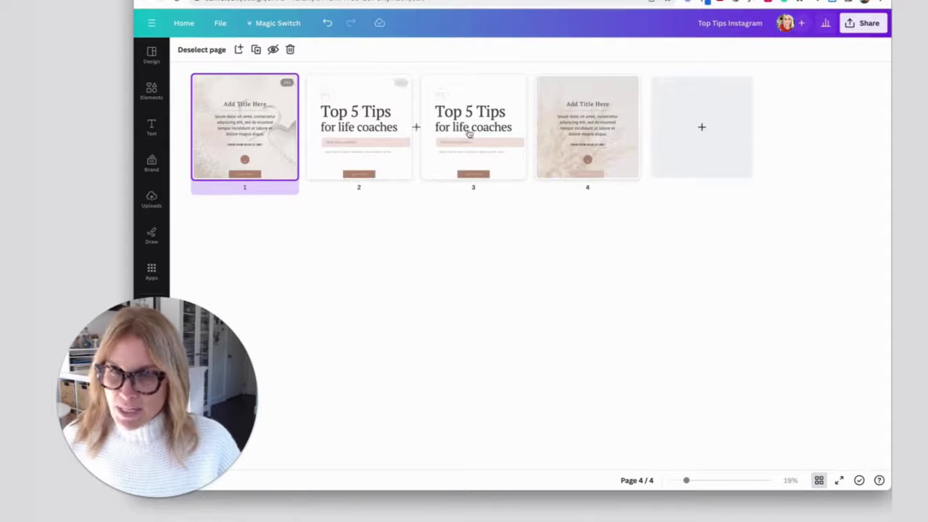
drag(483, 131, 332, 156)
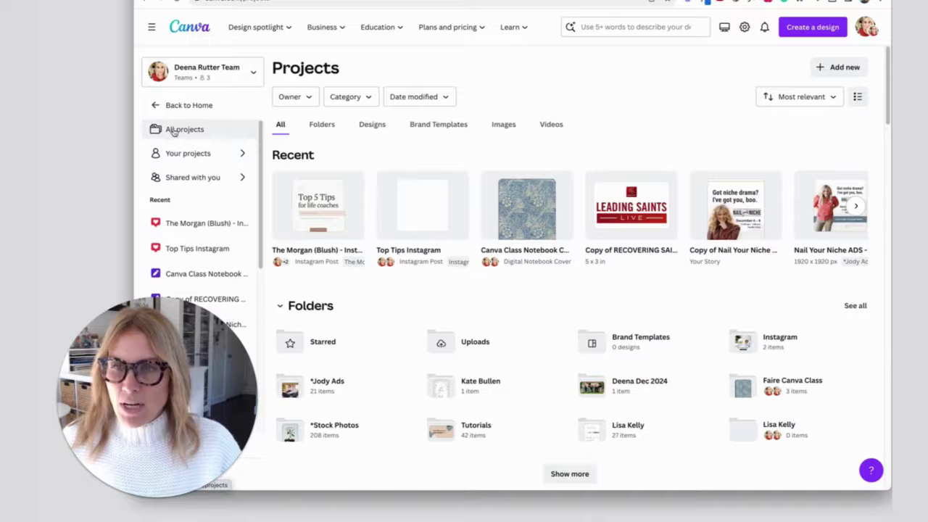
Step: Show all projects and load more designs in the list
click(174, 132)
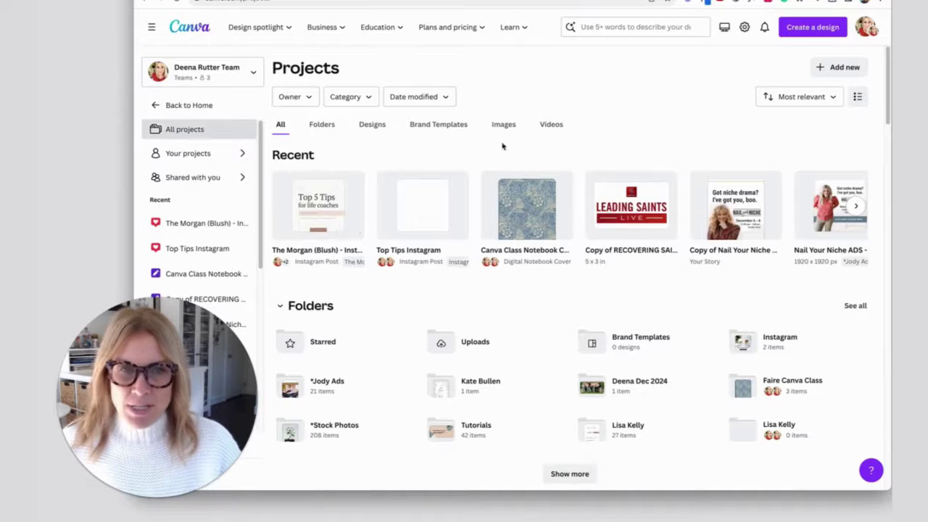
scroll(869, 145, down, 3)
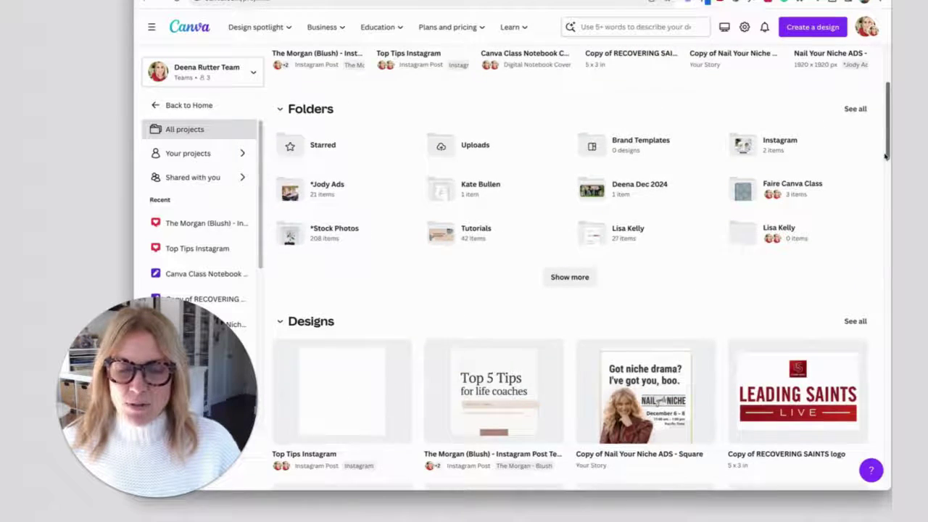
scroll(820, 172, down, 2)
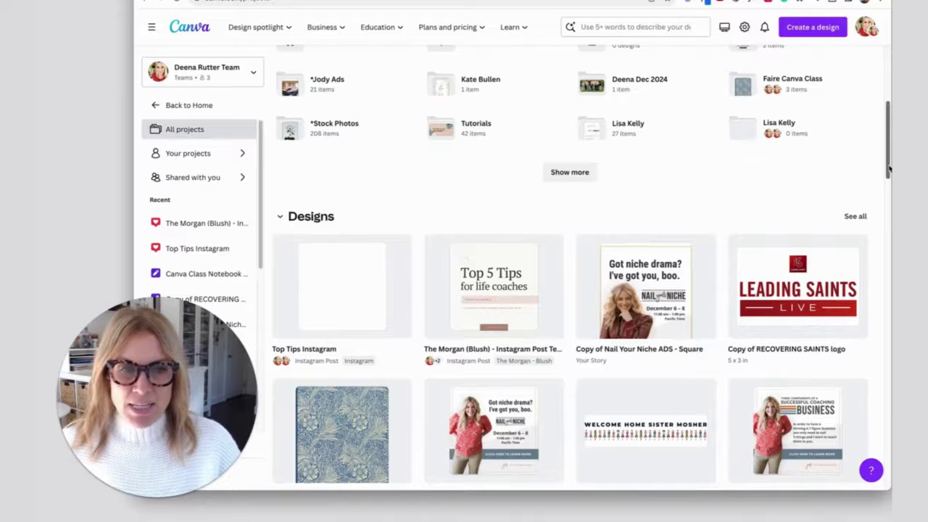
drag(889, 173, 884, 197)
scroll(889, 185, down, 2)
click(569, 364)
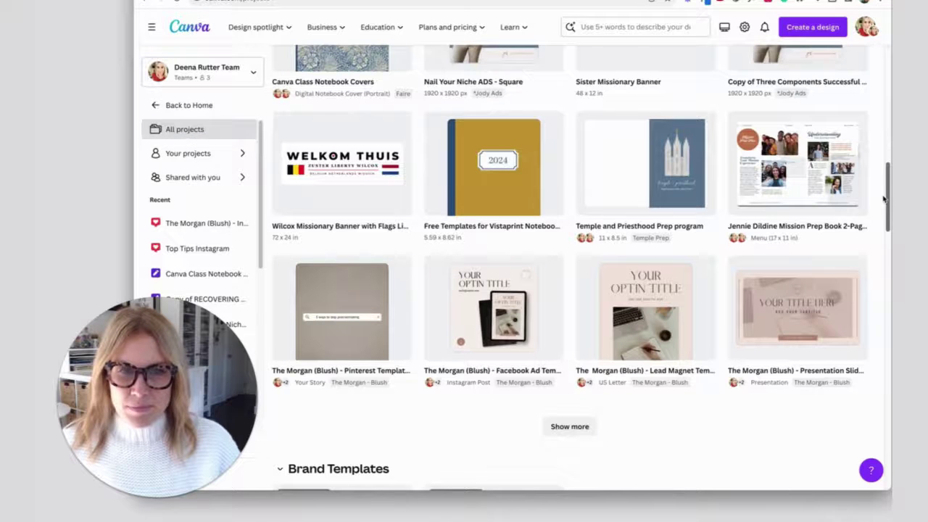
scroll(339, 232, down, 3)
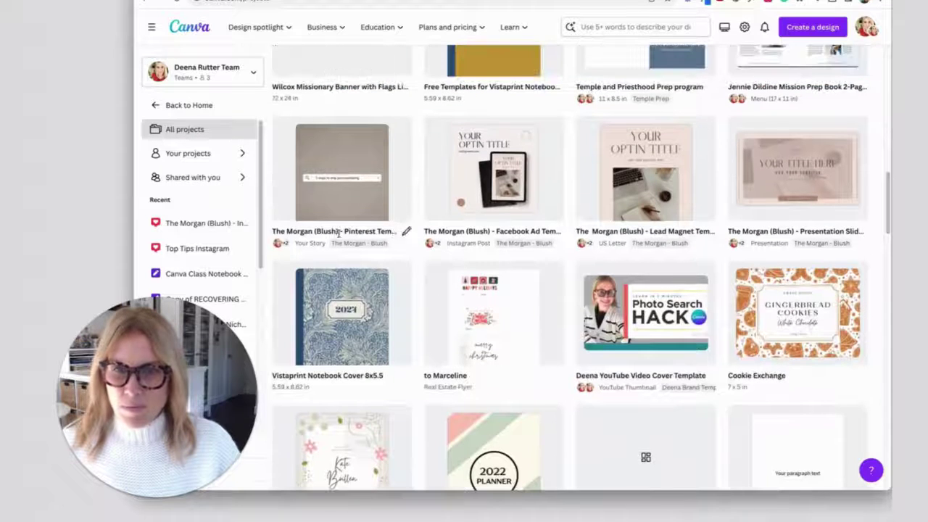
Step: Select the Vistaprint notebook cover, to Marceline and Cookie Exchange designs, then search folders for 'Faire'
click(283, 274)
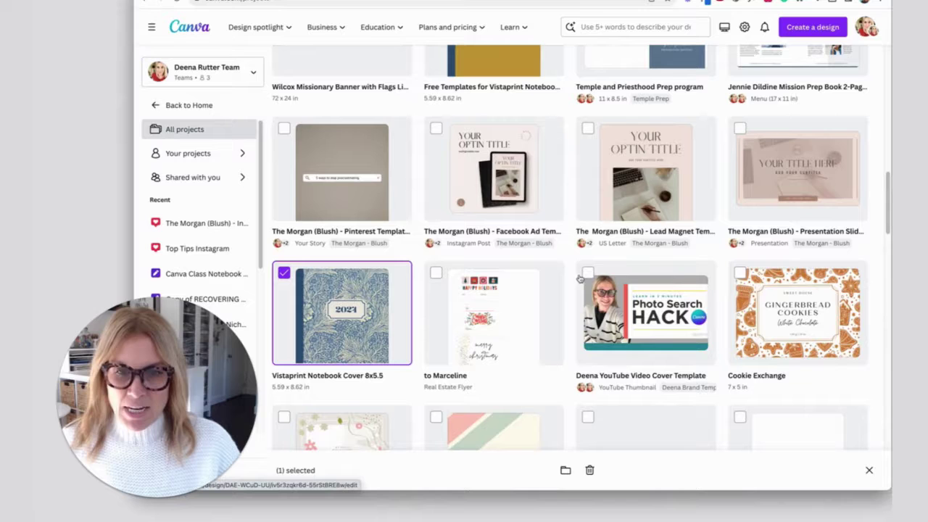
click(435, 273)
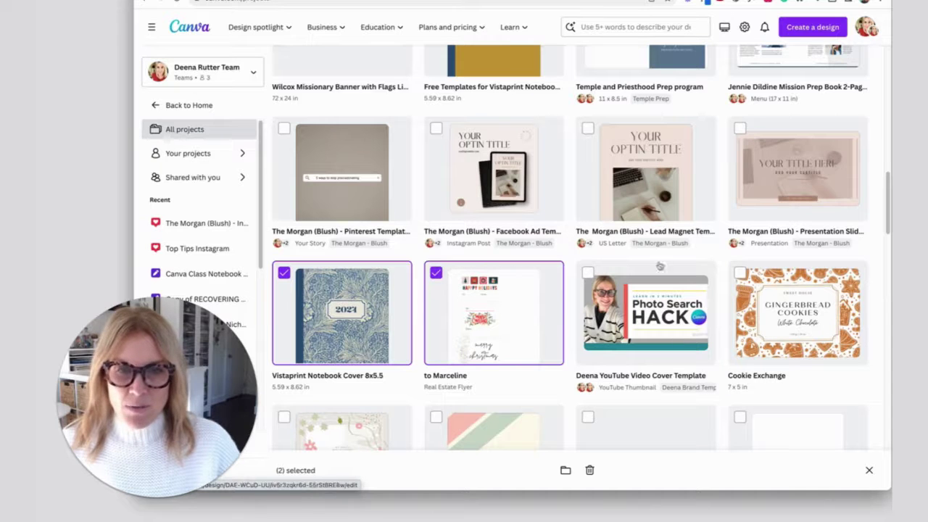
click(739, 273)
scroll(732, 239, down, 2)
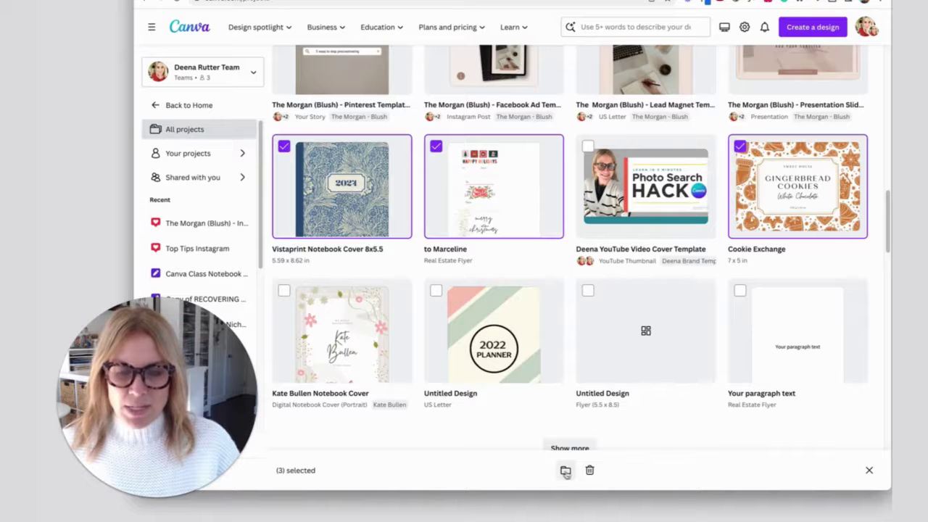
click(565, 471)
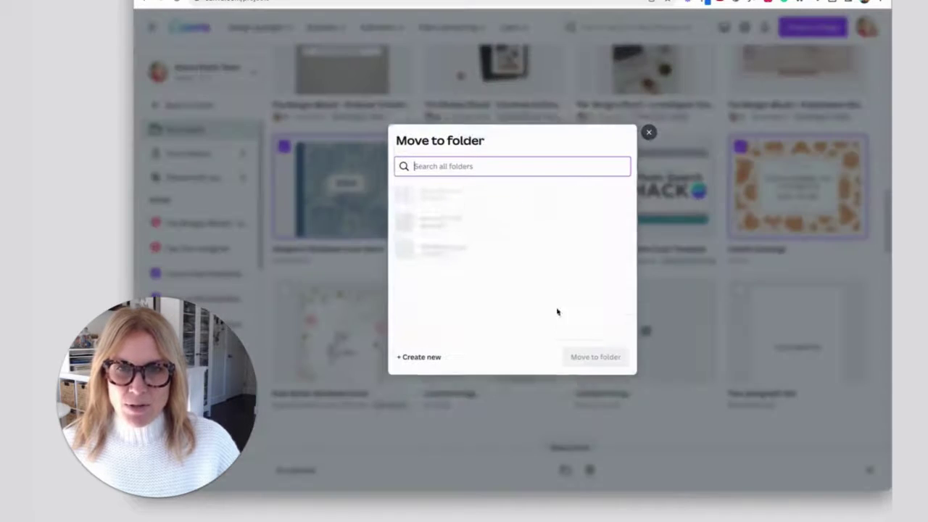
click(447, 155)
text(Faire)
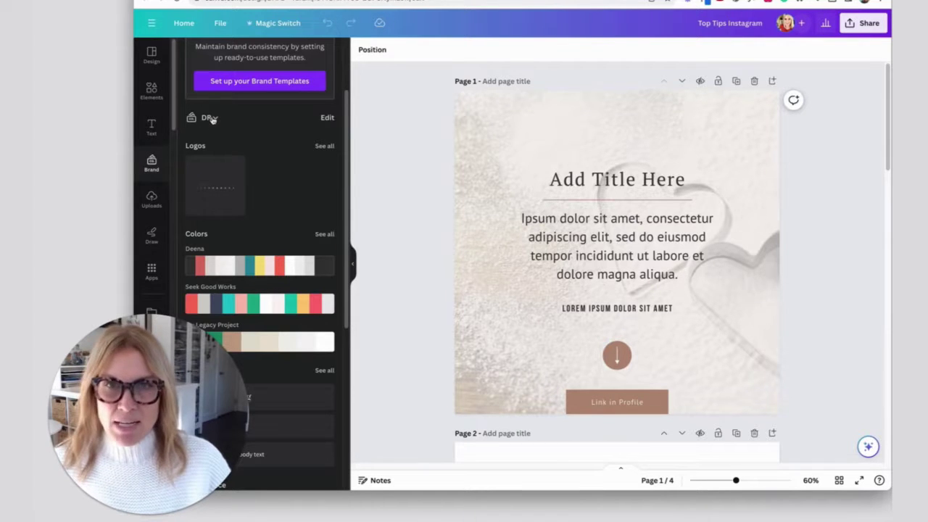
scroll(340, 201, down, 1)
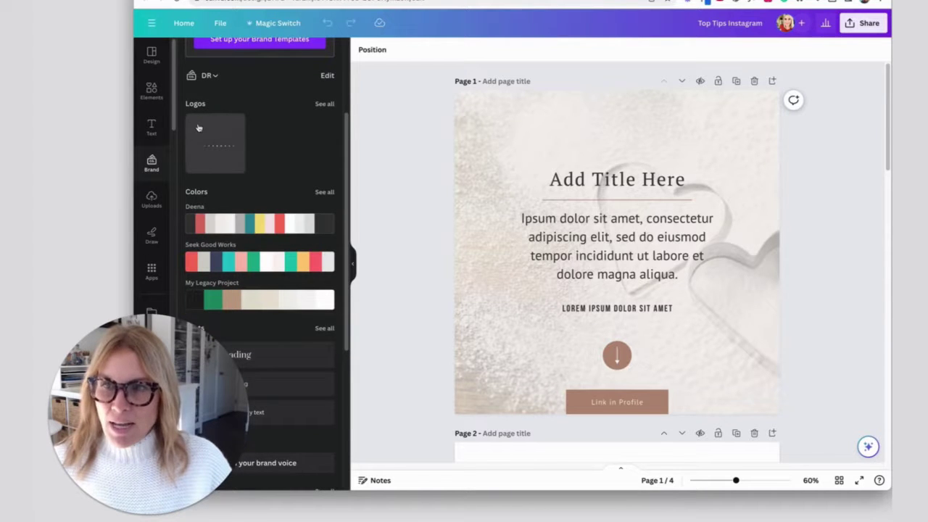
scroll(341, 156, down, 2)
scroll(261, 181, down, 2)
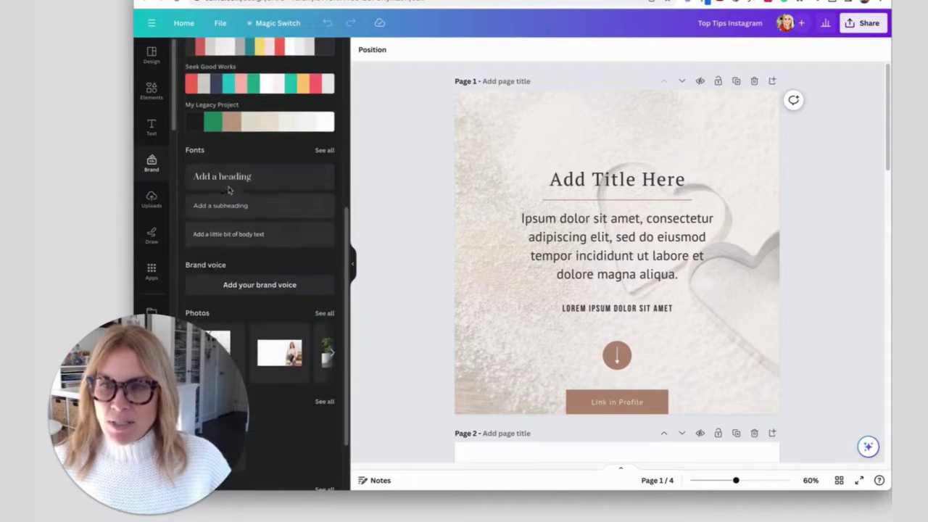
scroll(347, 221, down, 2)
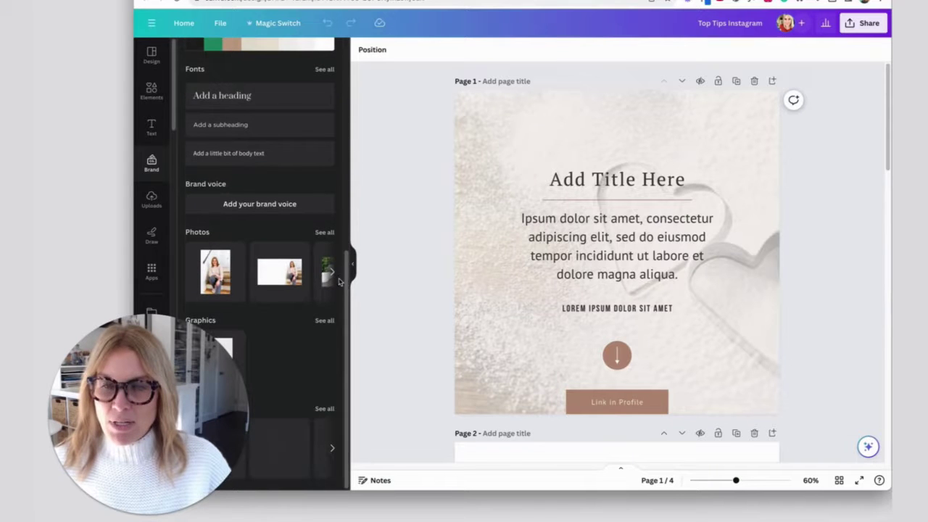
drag(348, 286, 420, 164)
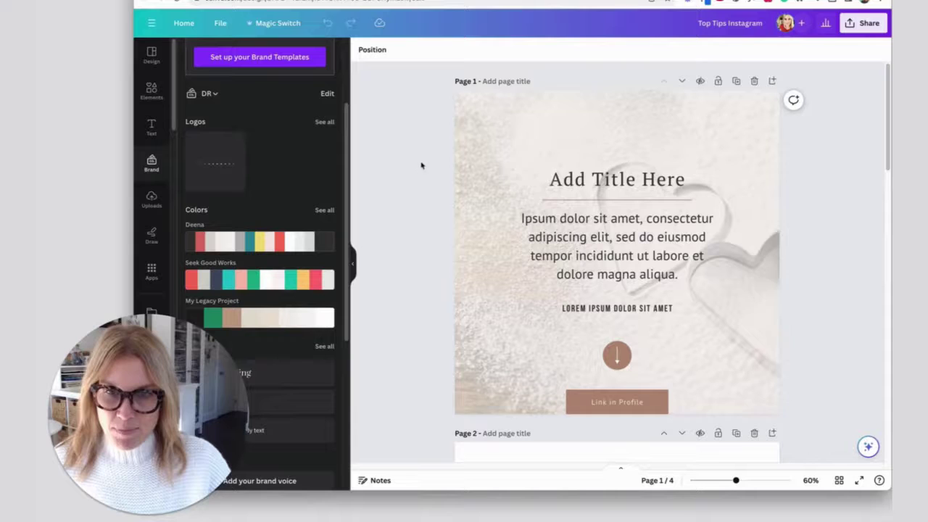
click(571, 181)
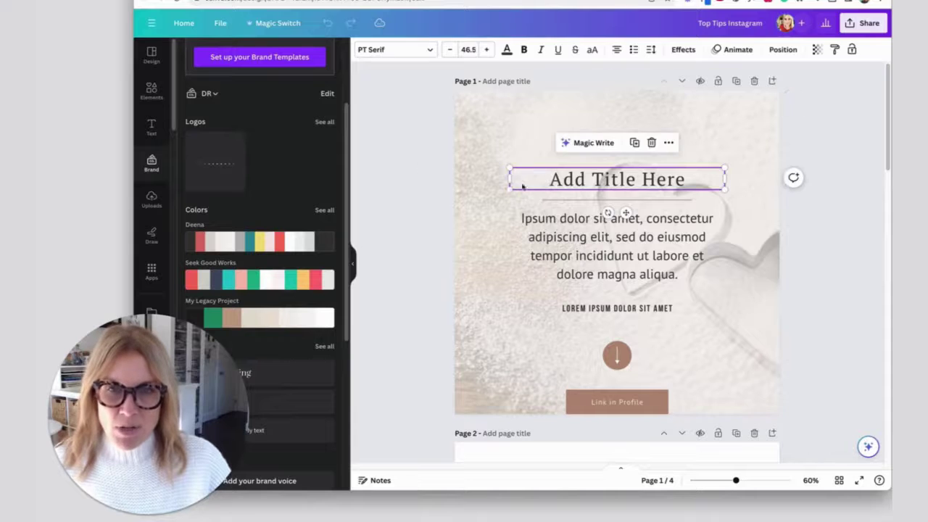
Step: Set the title font to the DR brand kit's Prata and change all PT Serif to Prata
click(430, 51)
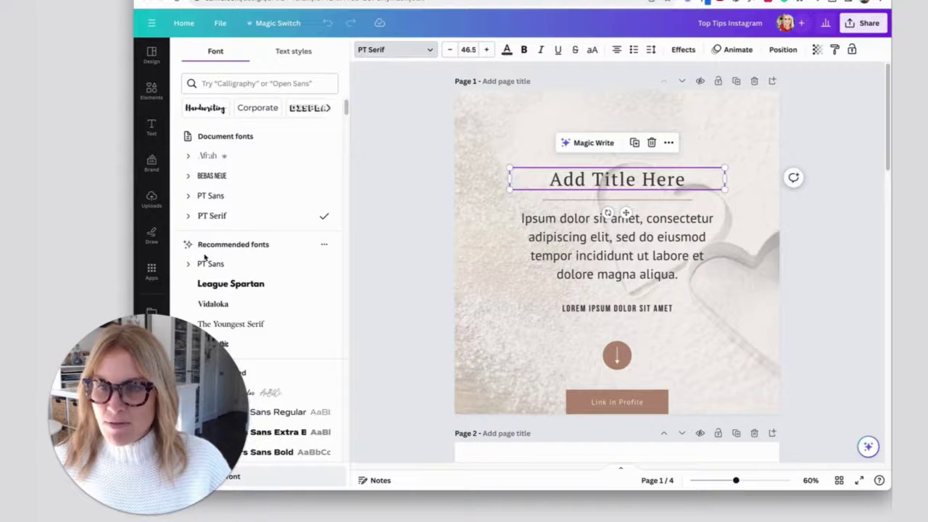
drag(348, 109, 349, 125)
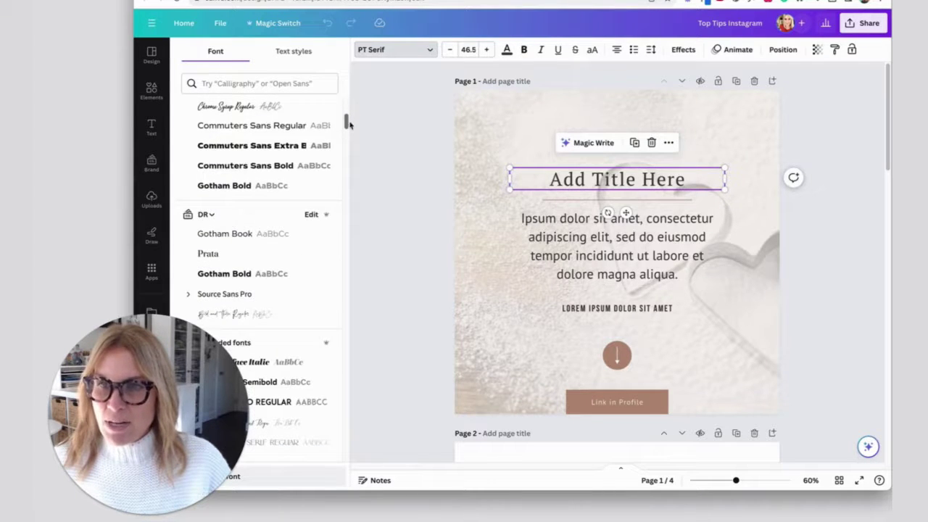
scroll(347, 122, down, 2)
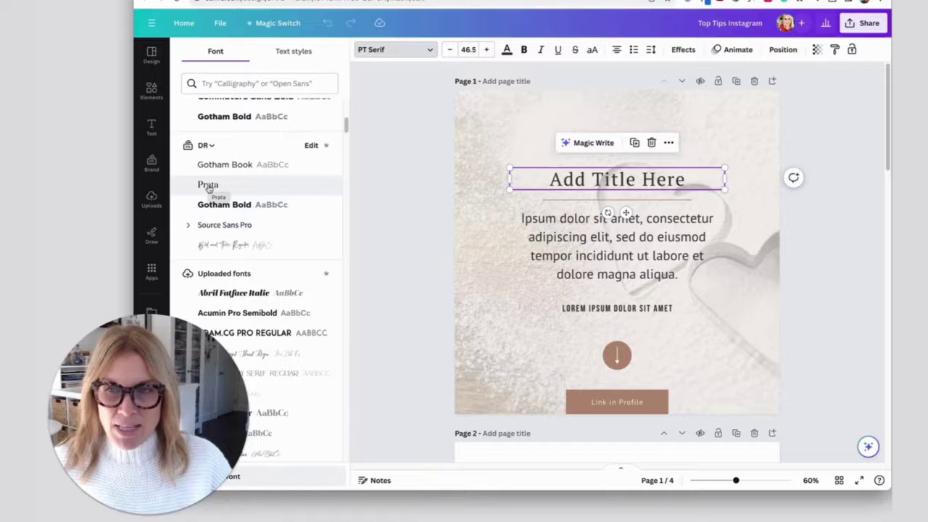
click(207, 186)
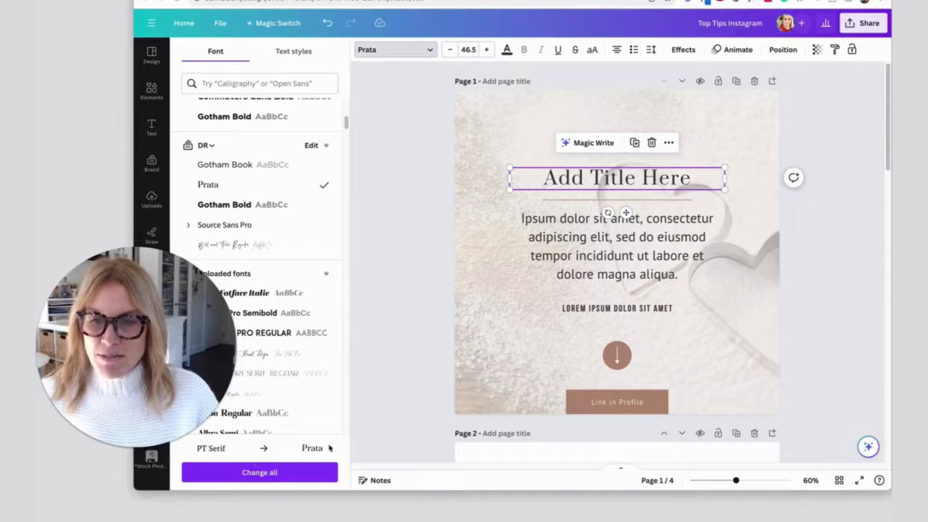
click(262, 475)
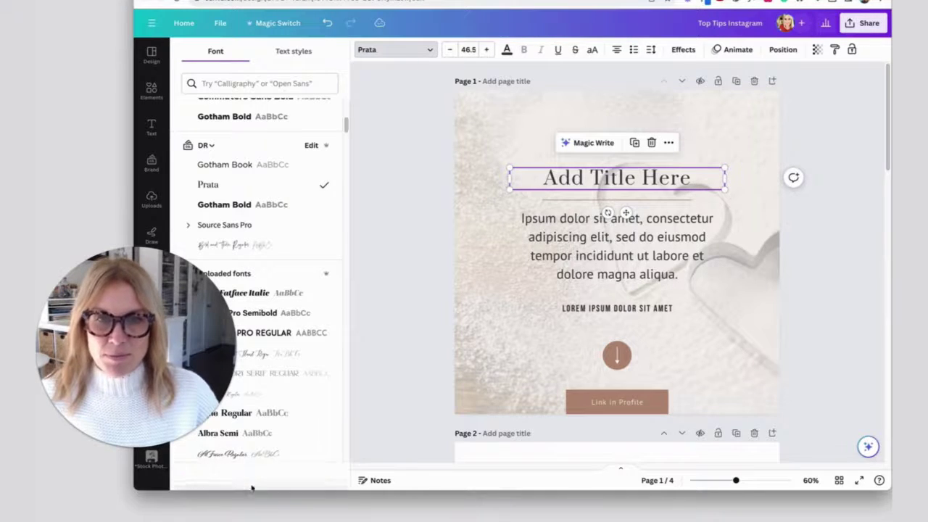
Step: Scroll to page 2 to confirm its Top 5 Tips heading now uses Prata
scroll(824, 209, down, 5)
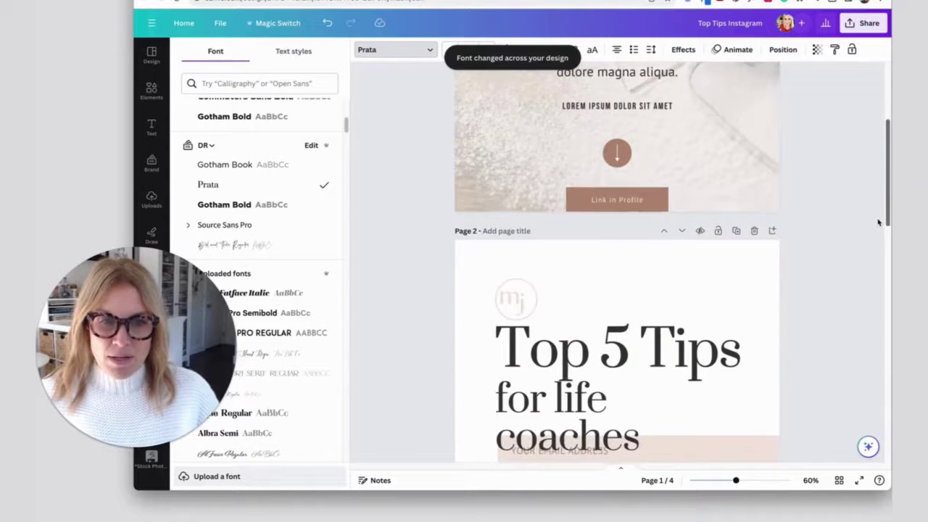